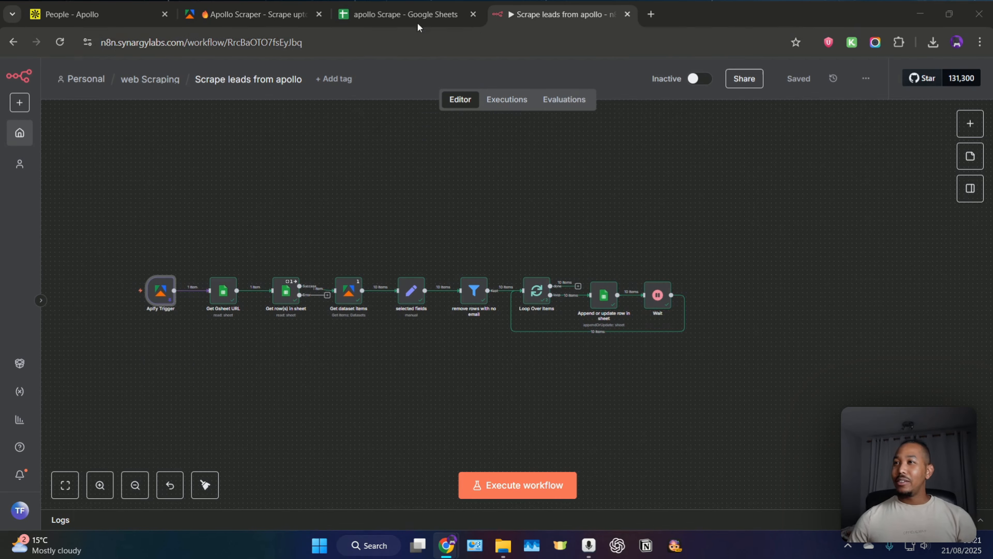
Switch to the apollo Scrape spreadsheet in Google Sheets
click(403, 16)
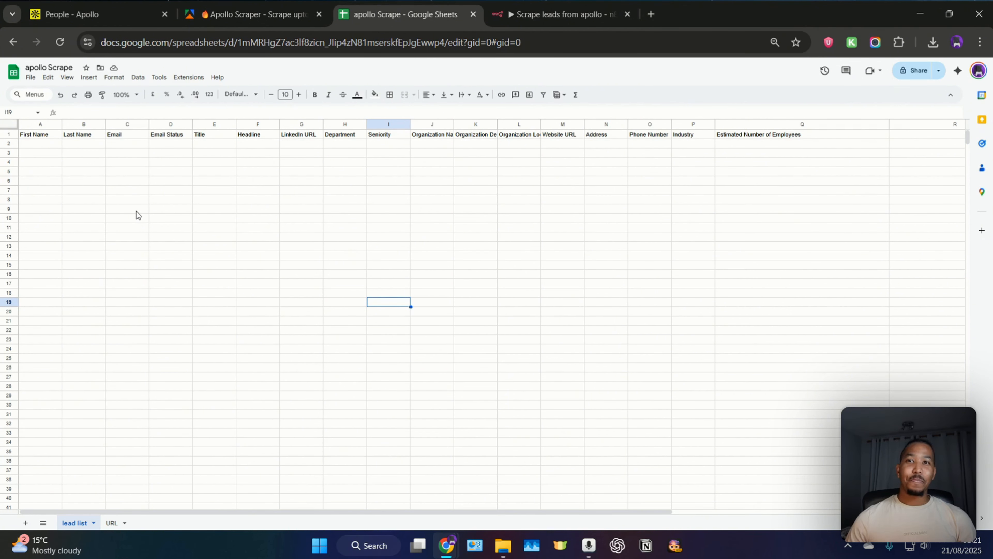
click(30, 78)
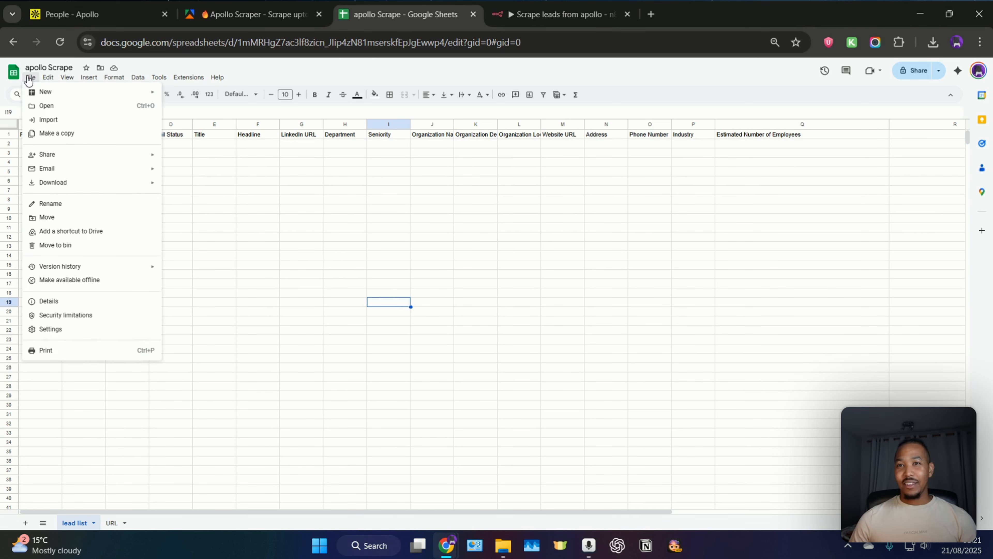
click(64, 137)
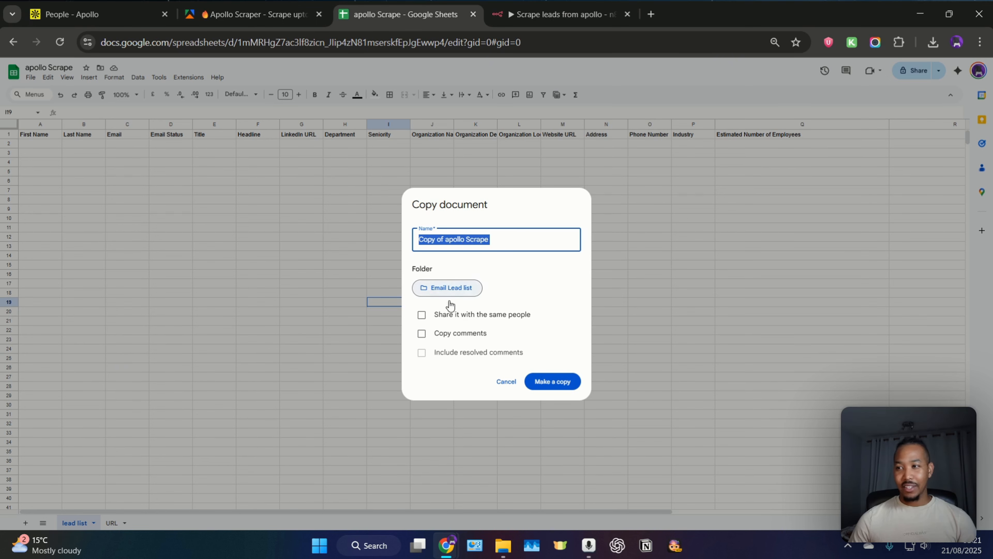
click(459, 292)
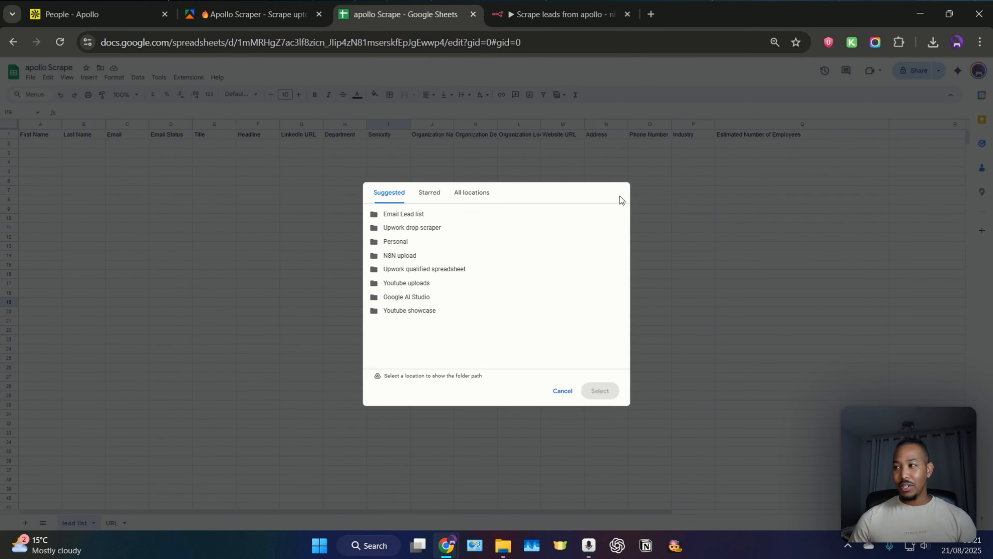
click(563, 390)
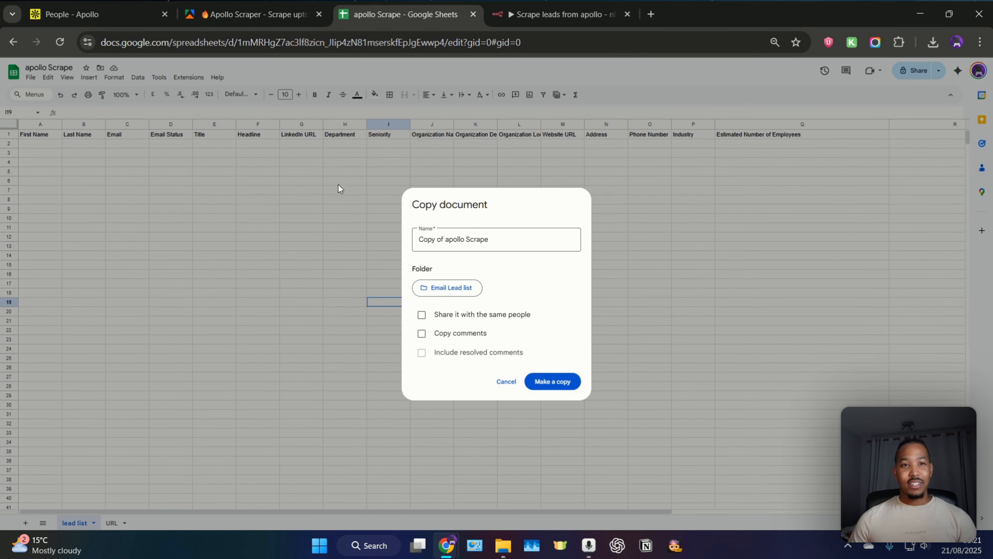
click(508, 382)
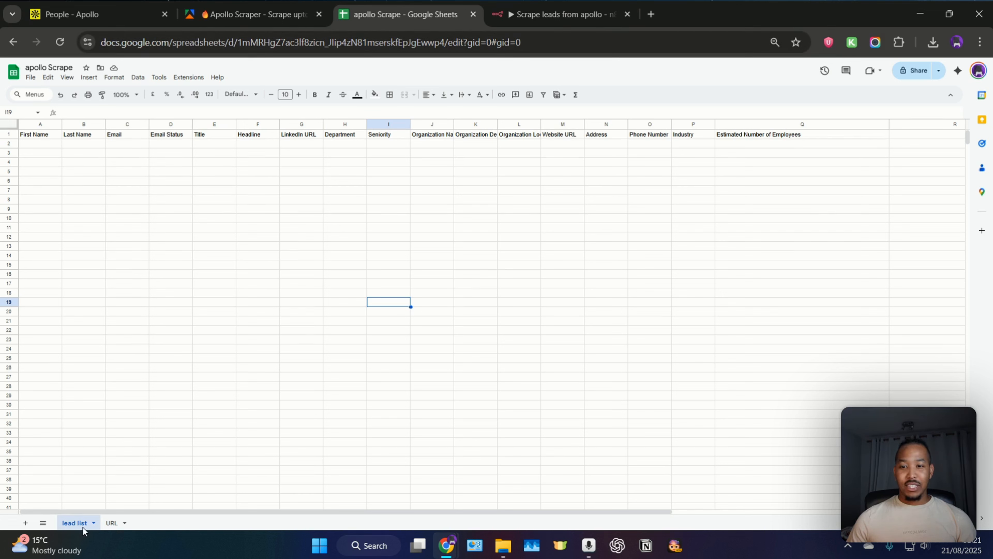
Replace the link in cell A2 of the URL sheet with the web address of the lead list sheet
click(240, 43)
key(ctrl+c)
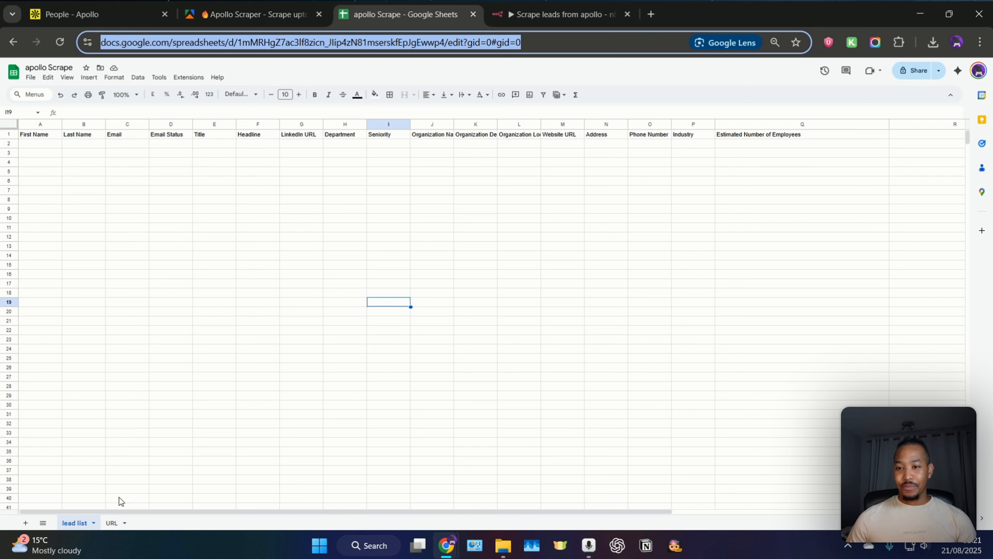
click(112, 524)
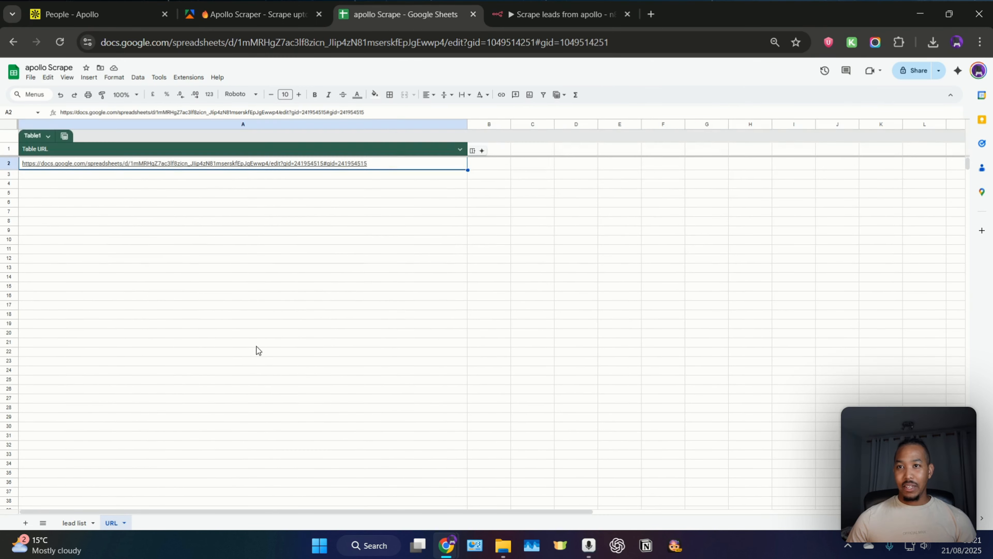
double_click(379, 164)
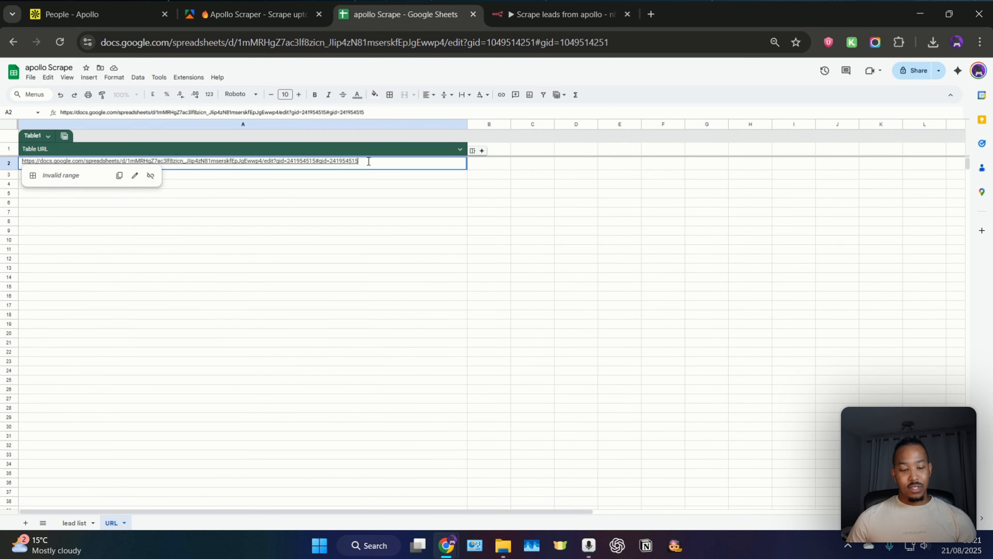
key(ctrl+a)
key(BackSpace)
key(ctrl+v)
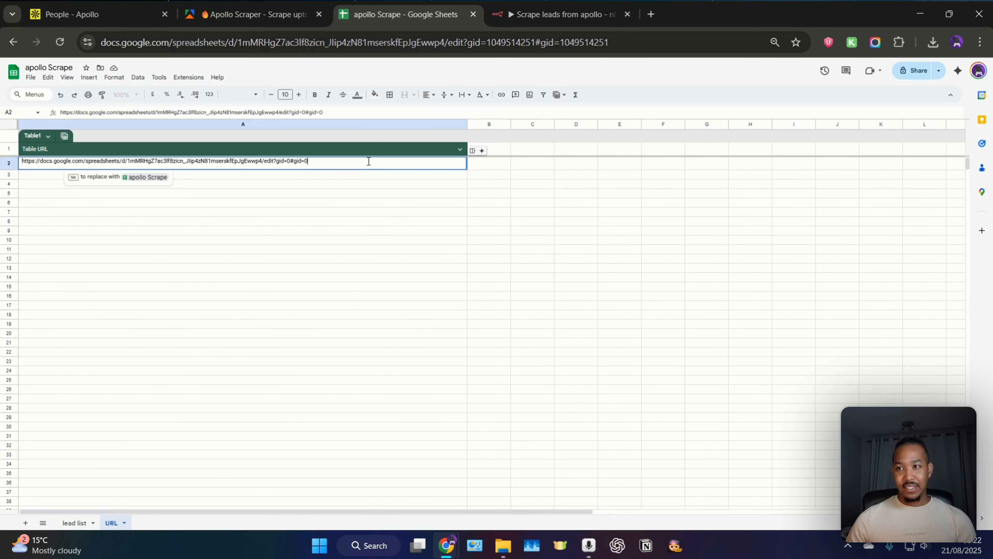
click(381, 256)
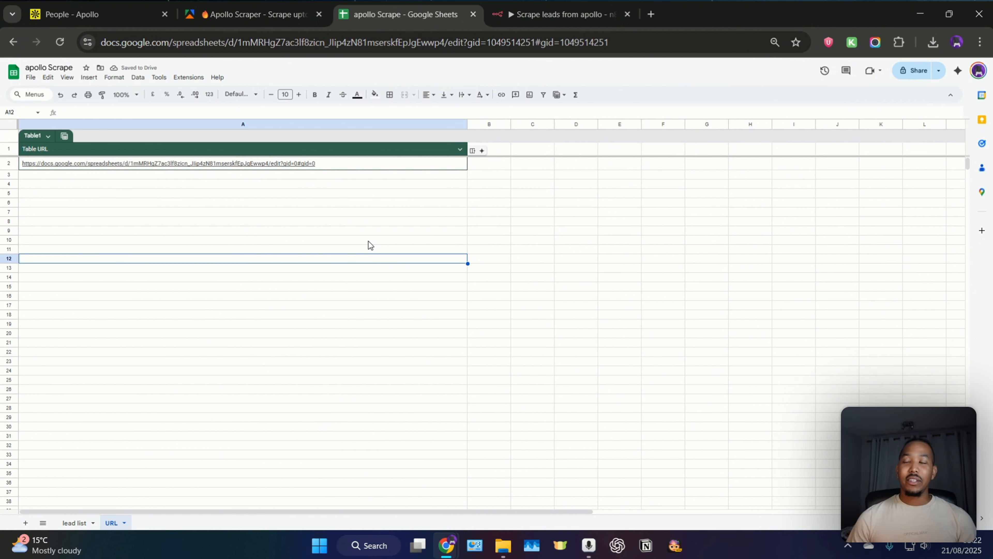
Add a new sheet and copy the header row of the lead list sheet into its first row
click(75, 523)
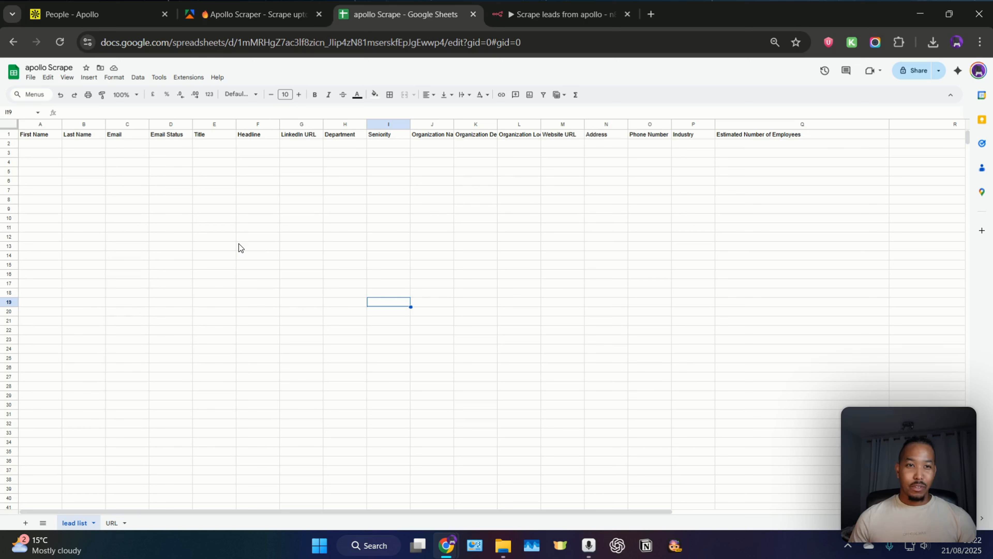
click(26, 523)
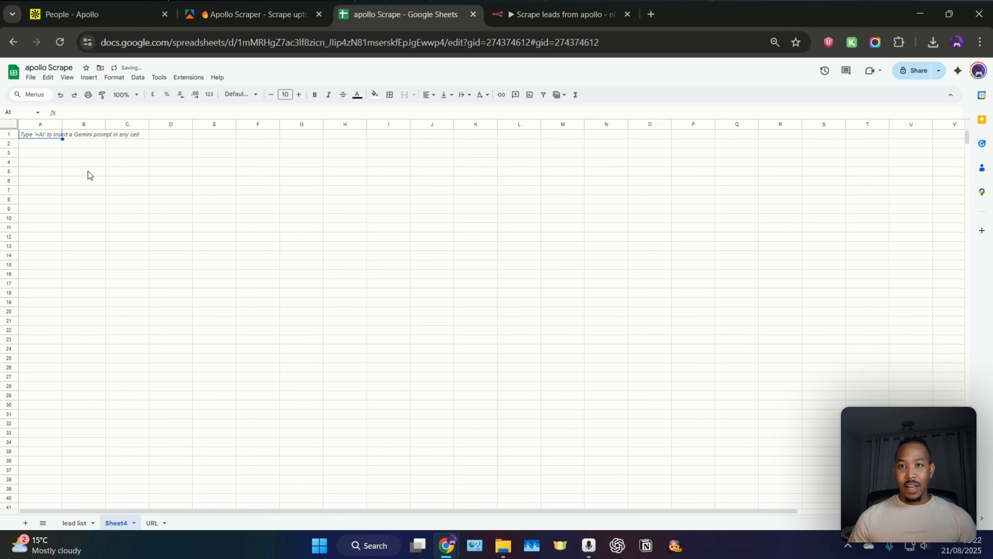
click(76, 523)
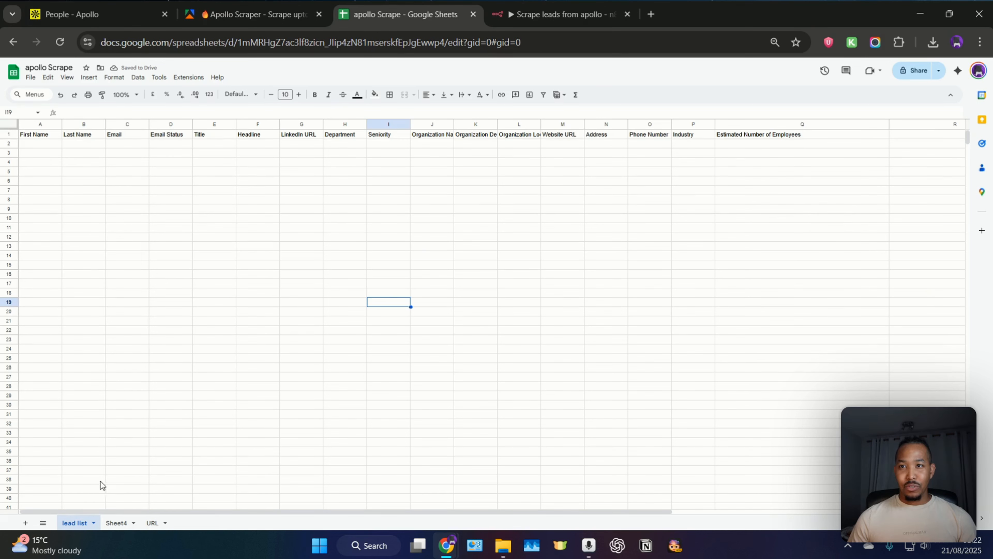
click(8, 135)
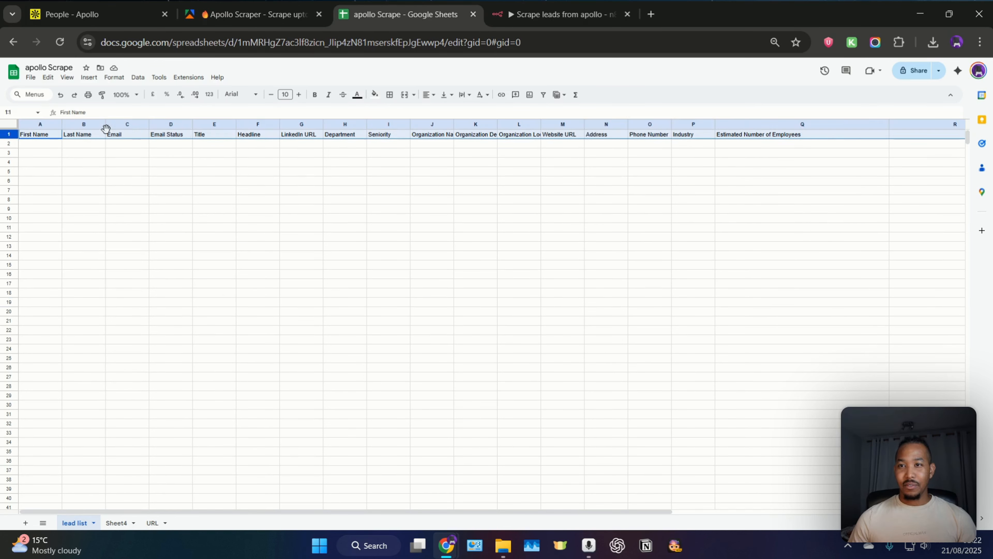
right_click(63, 138)
click(103, 156)
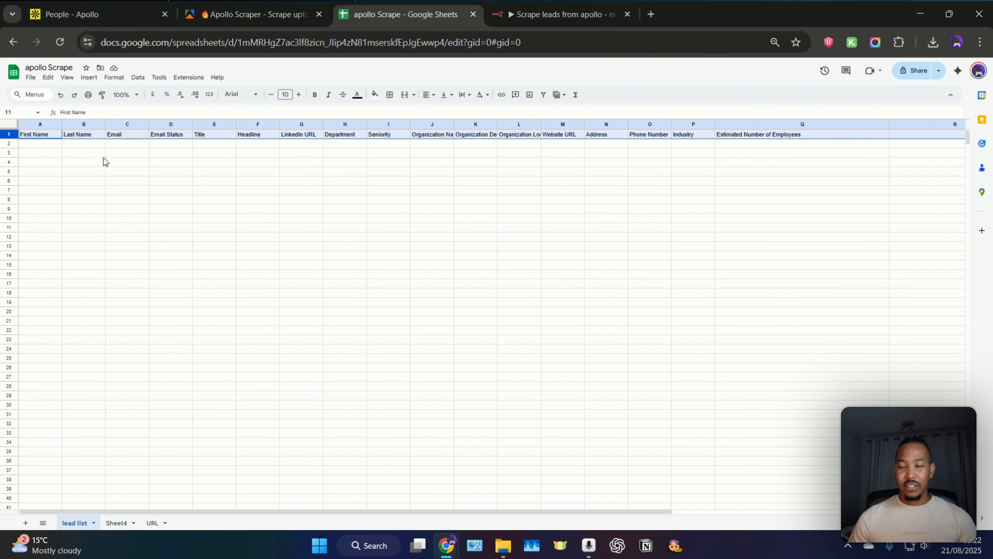
click(153, 523)
click(116, 523)
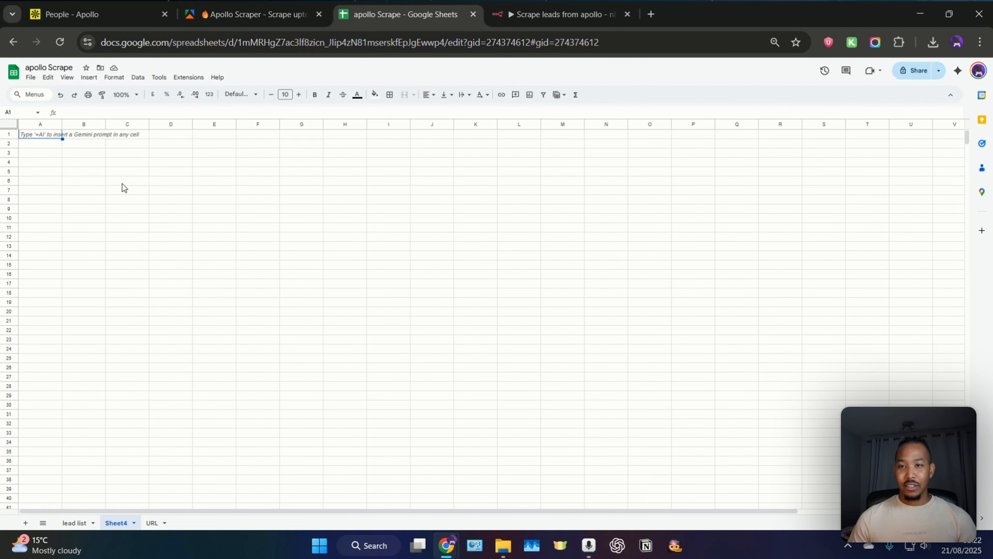
right_click(30, 136)
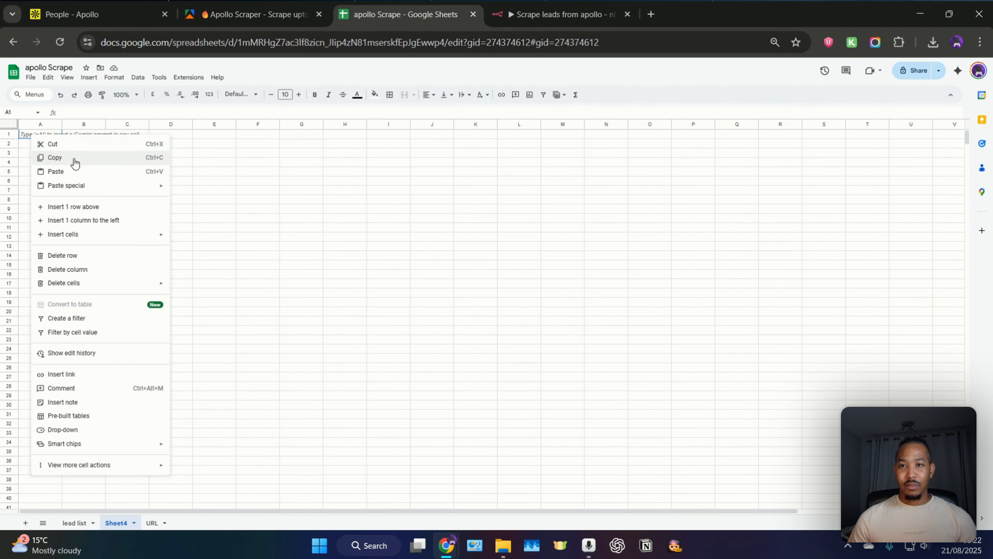
click(56, 171)
click(262, 191)
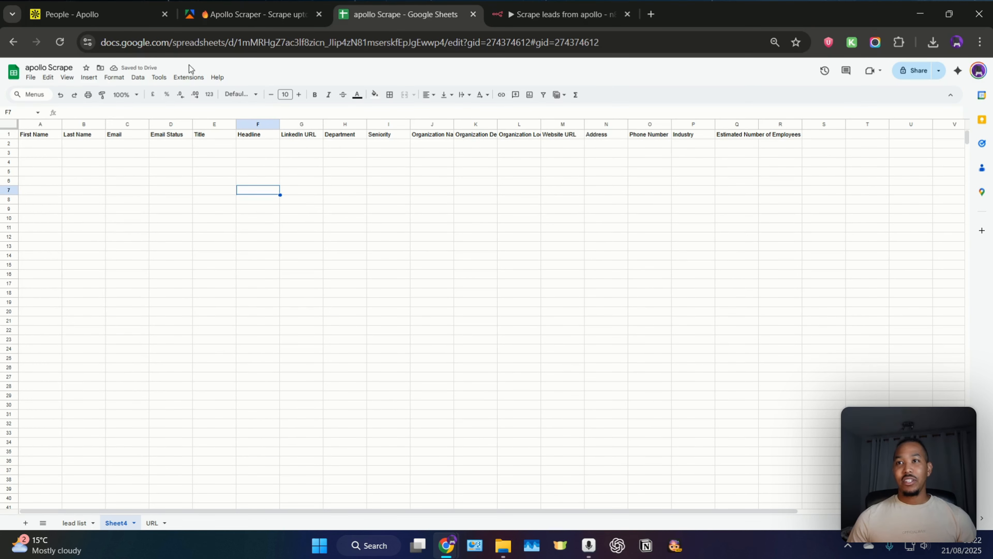
Review the new sheet's web address and the Table URL entry on the URL sheet, and return to the lead list sheet
click(197, 47)
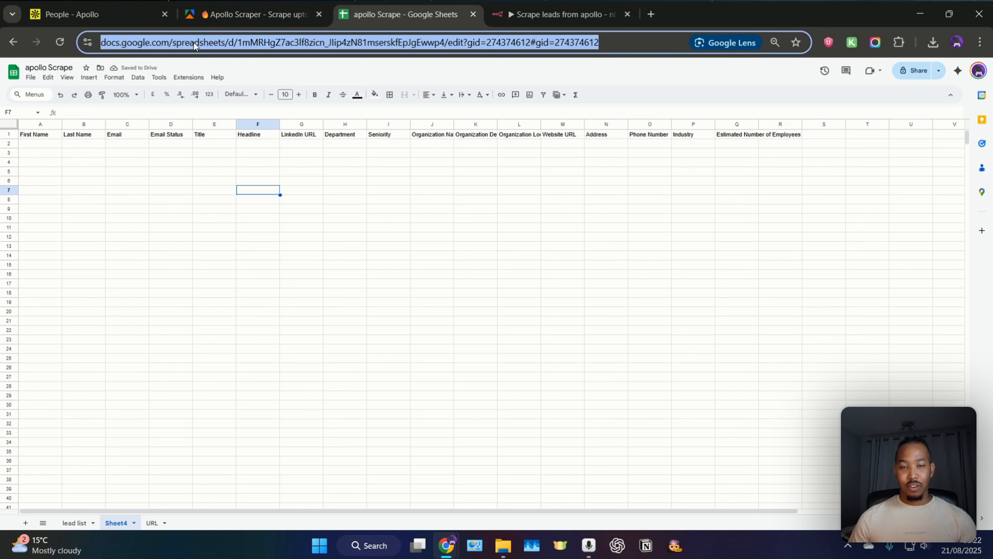
click(152, 522)
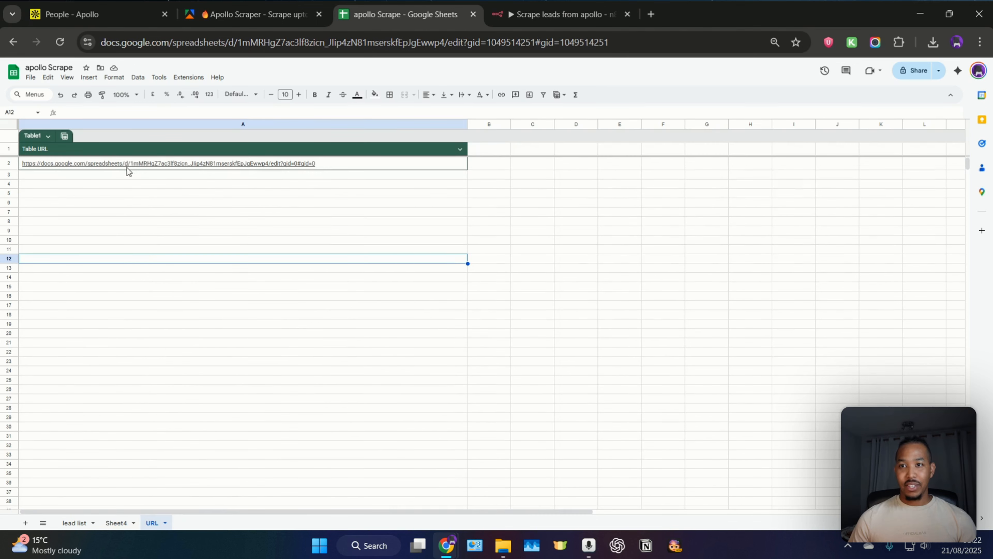
click(117, 522)
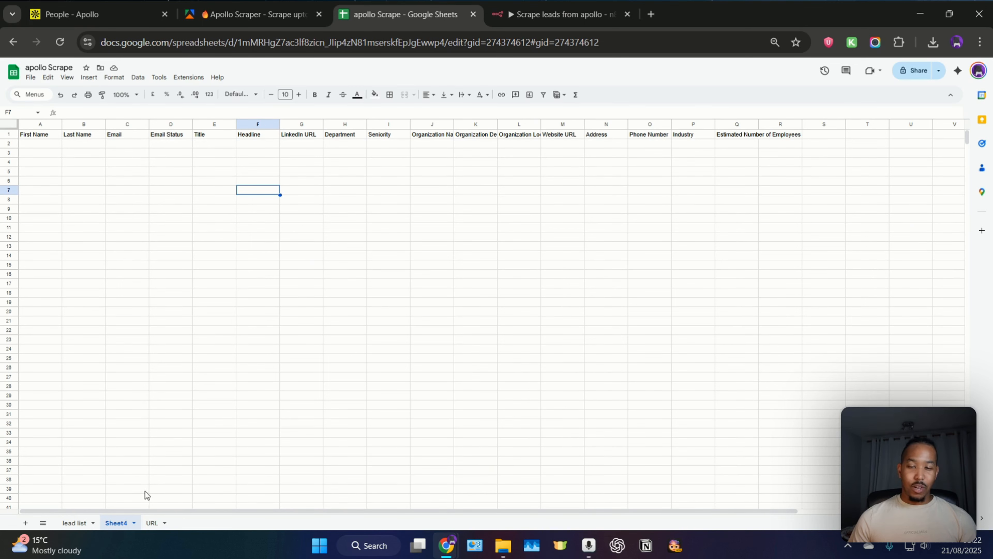
click(75, 524)
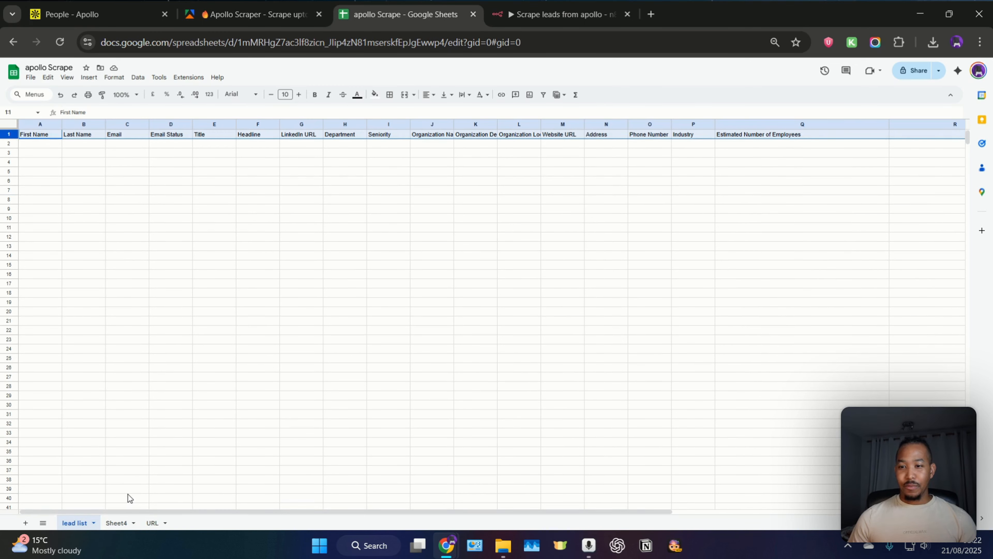
key(ctrl+c)
click(235, 266)
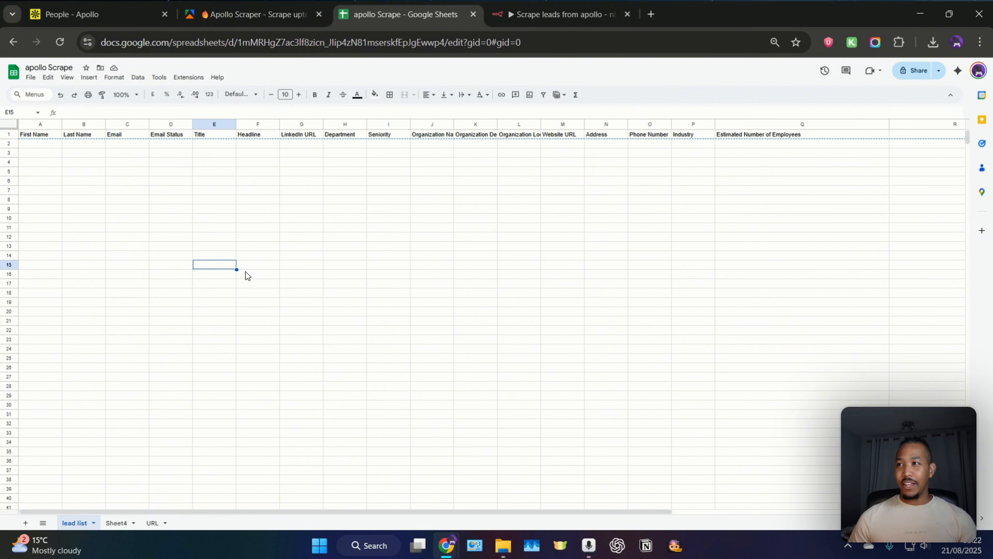
Switch to Apollo and examine the People search's email status, job title, location, employee and industry filters and its total number of results
click(72, 14)
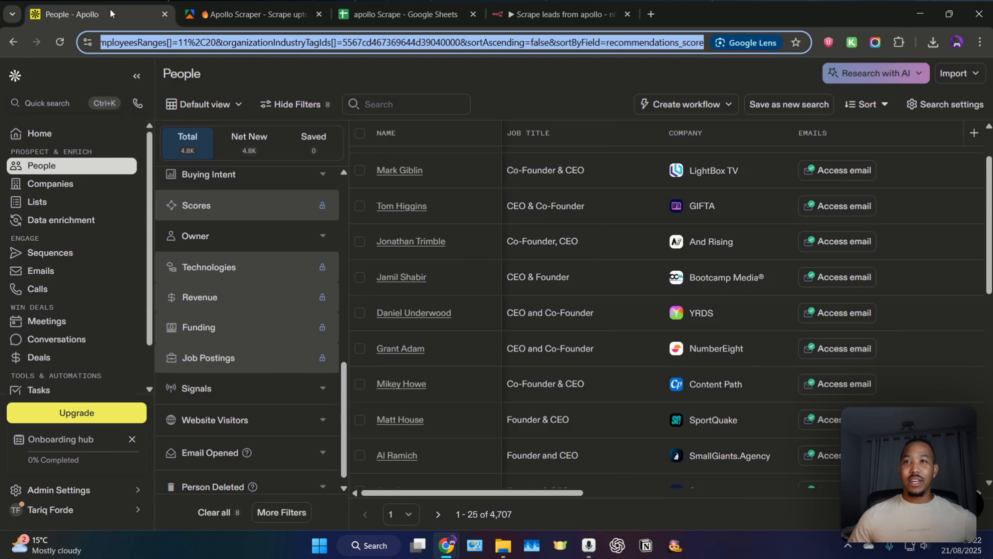
scroll(285, 296, up, 5)
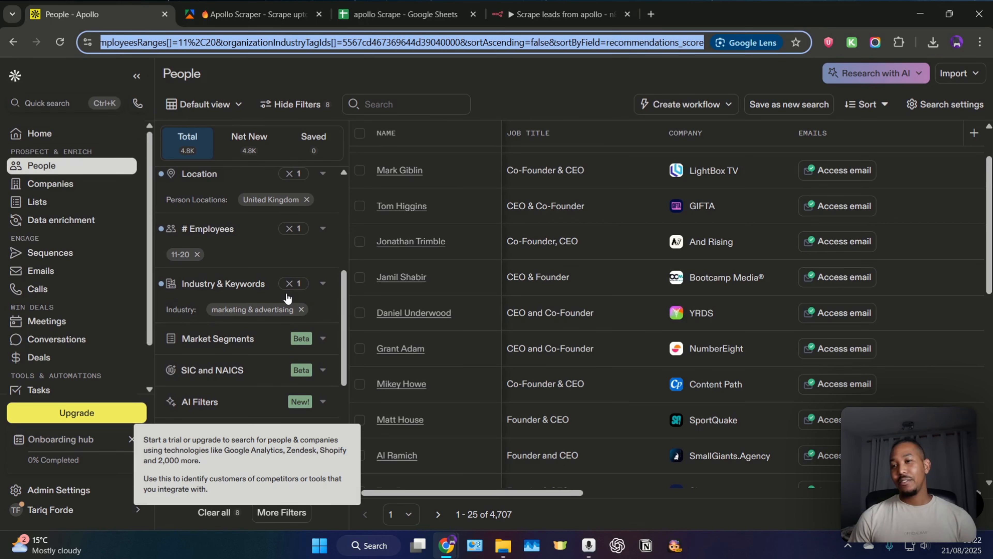
scroll(287, 299, up, 5)
scroll(287, 299, up, 2)
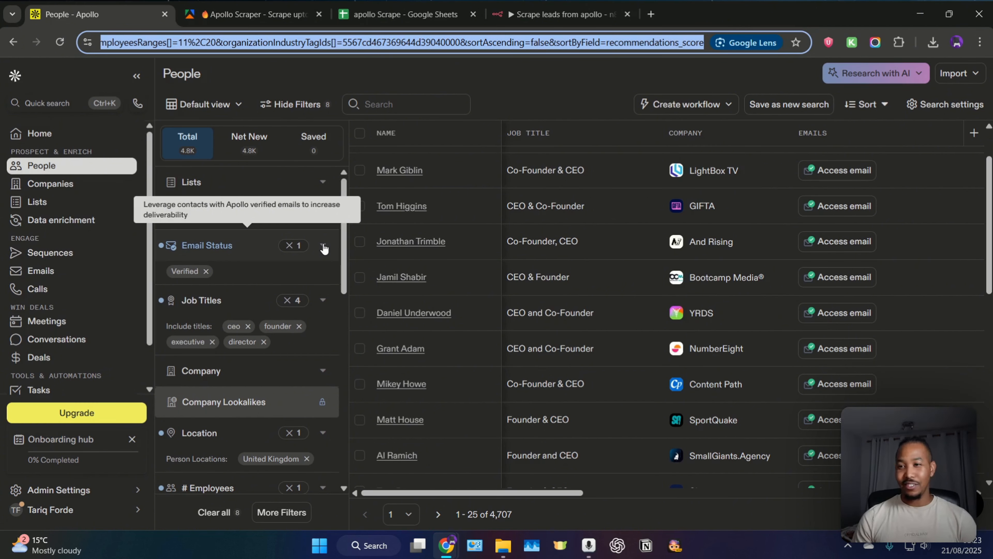
scroll(307, 342, down, 2)
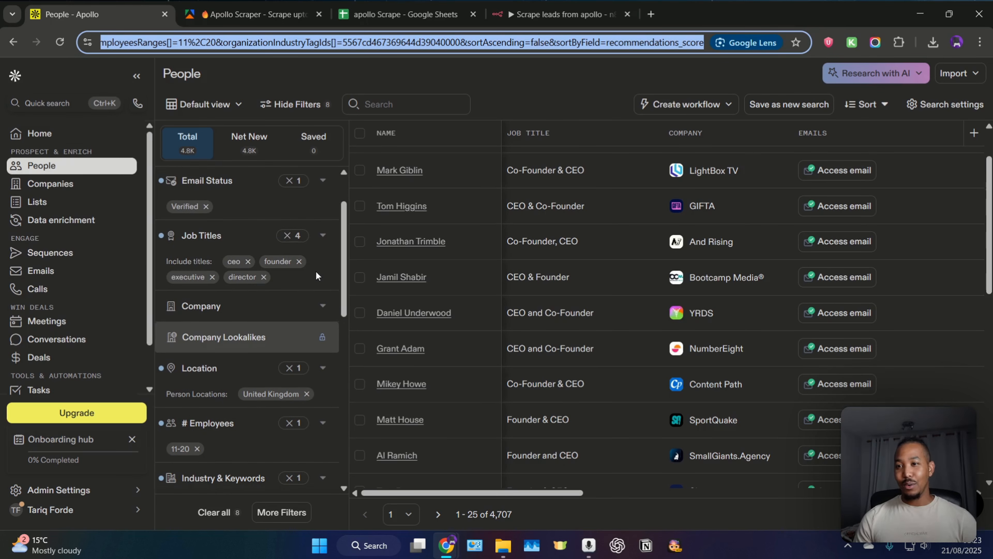
scroll(295, 286, down, 4)
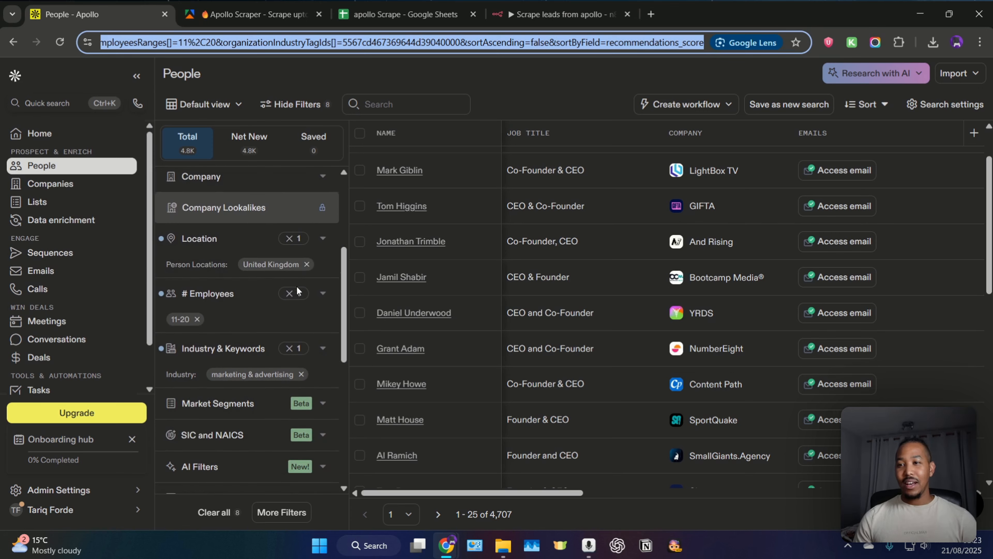
scroll(315, 271, down, 2)
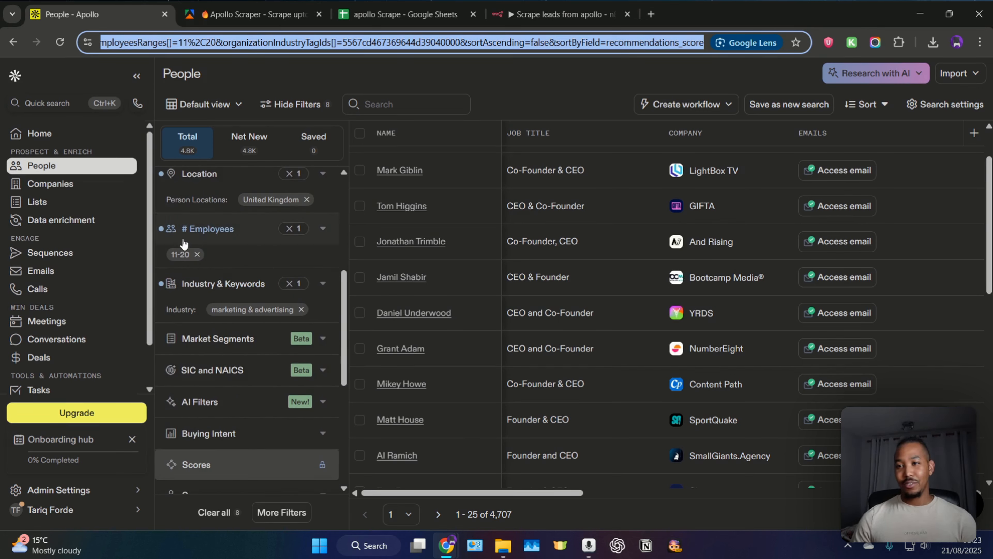
scroll(274, 258, down, 2)
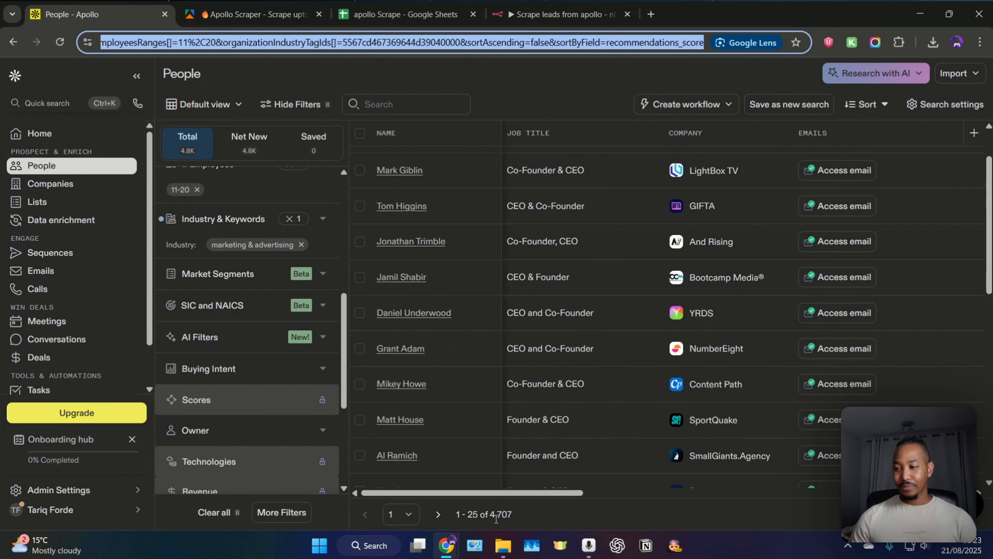
drag(490, 514, 517, 519)
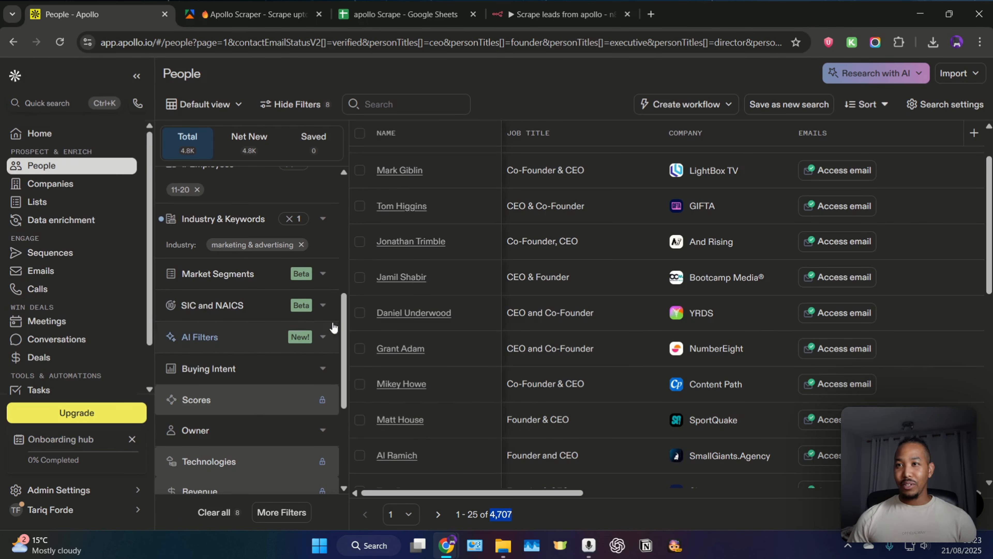
Select the full web address of the filtered Apollo search and switch to the Apollo Scraper input form in Apify
click(390, 44)
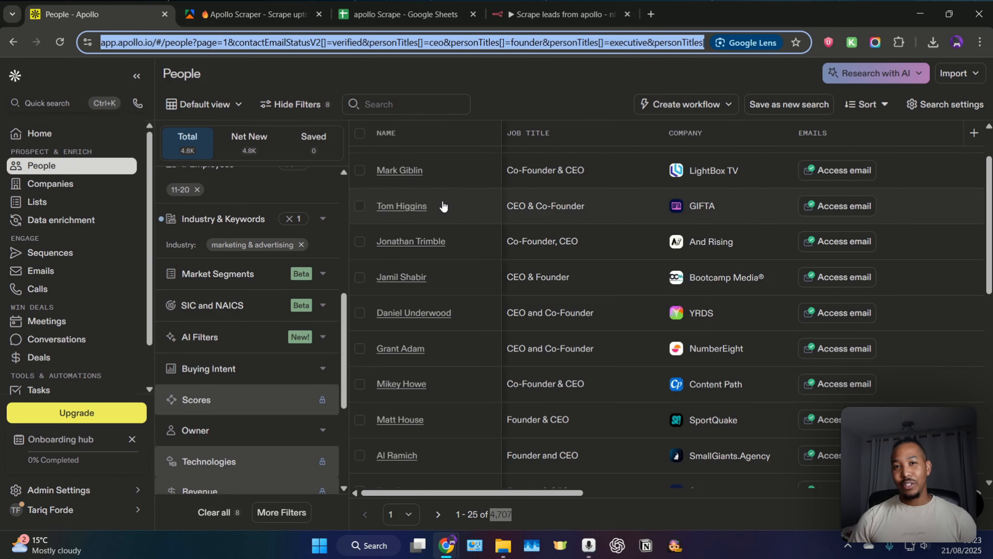
click(281, 6)
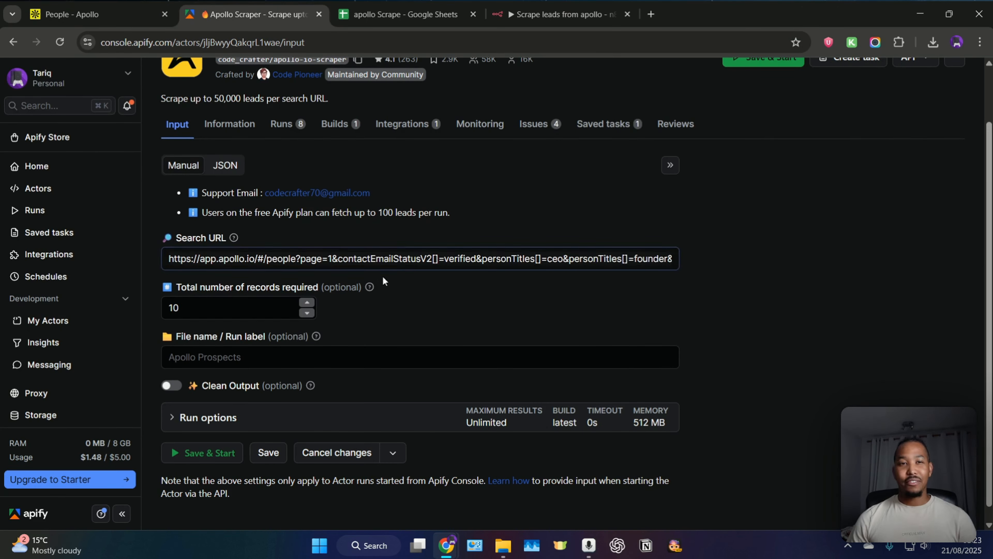
scroll(382, 276, up, 2)
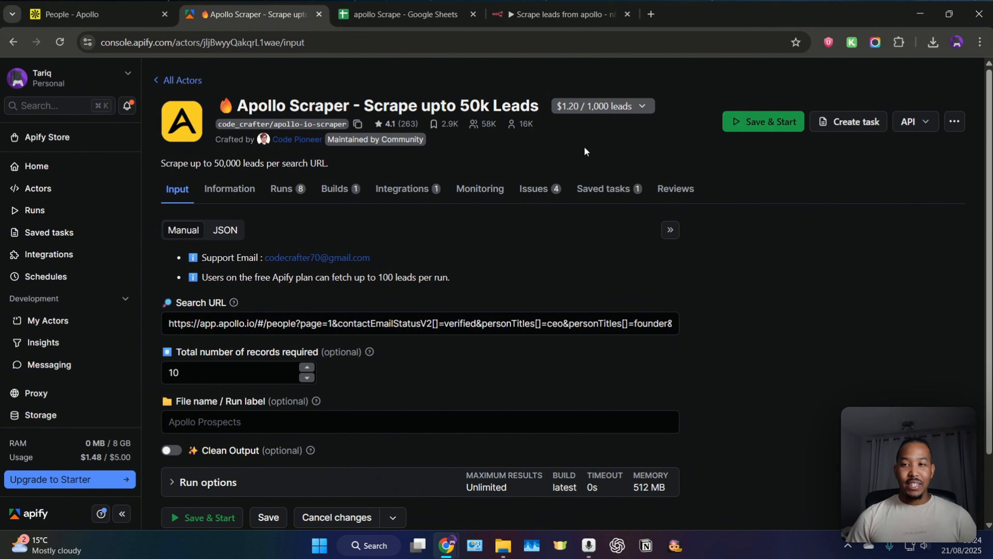
Switch to the Apollo people search, look over the listed leads, and return to the Apollo Scraper input form
click(89, 8)
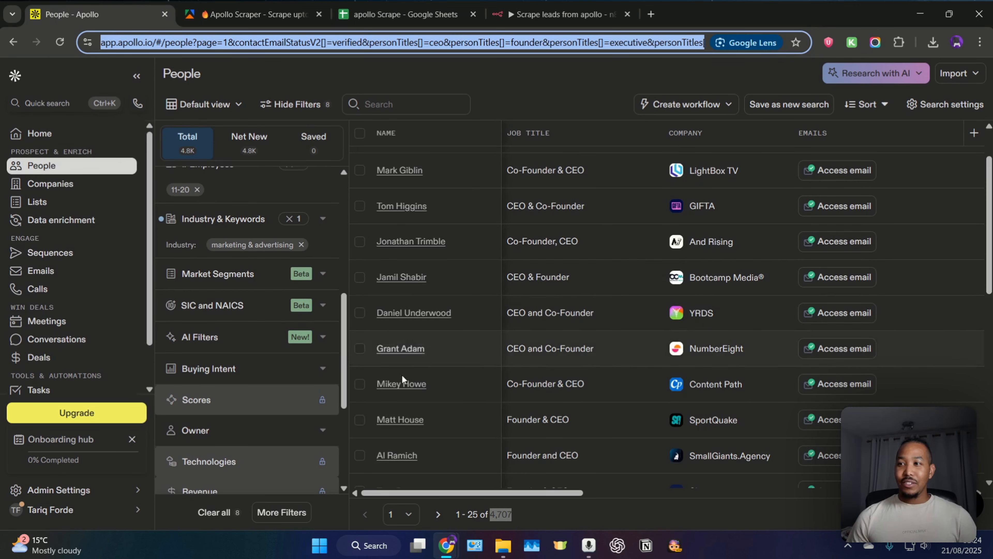
scroll(404, 386, up, 2)
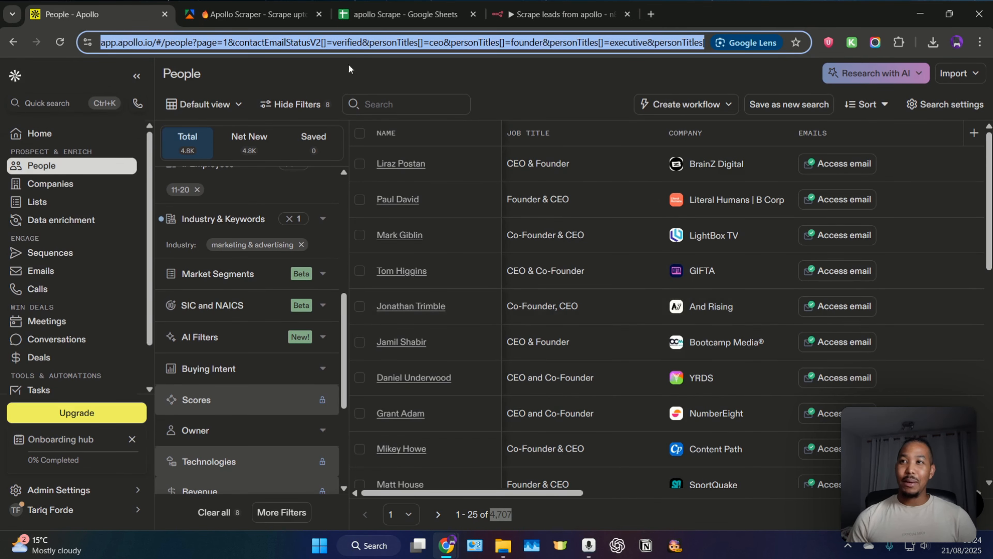
key(ctrl+Tab)
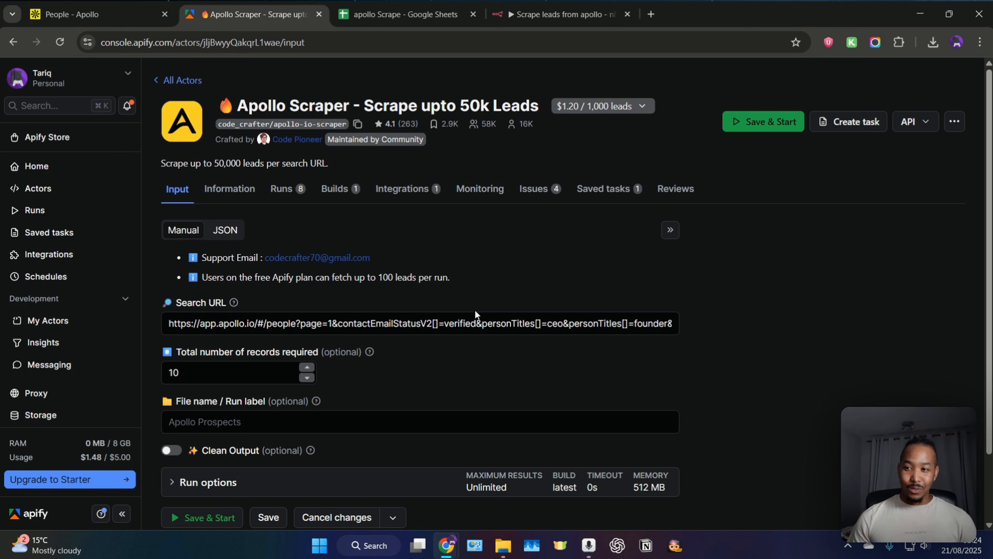
Replace the Apollo Scraper's Search URL with the web address copied from the filtered Apollo people search
click(476, 323)
key(ctrl+a)
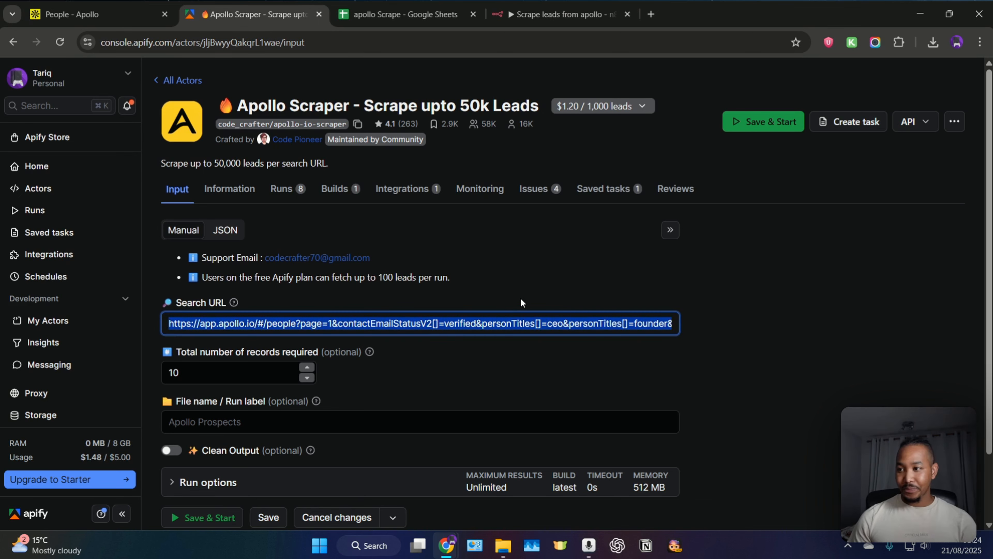
key(BackSpace)
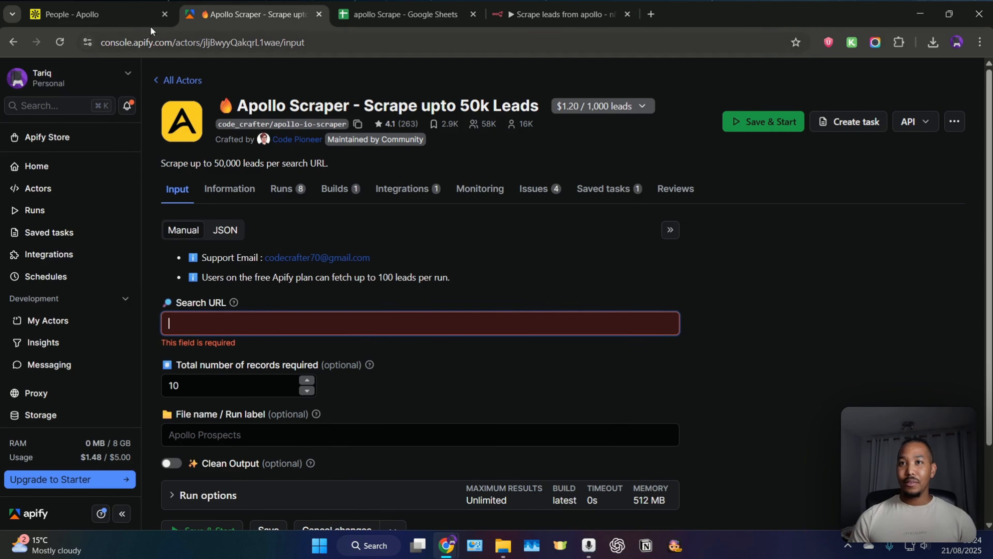
click(109, 9)
right_click(234, 44)
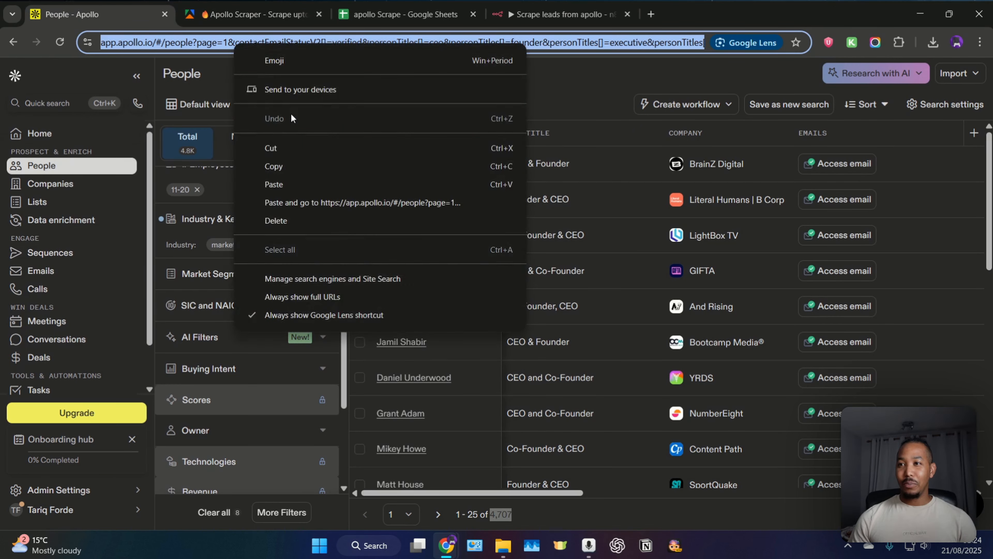
click(289, 156)
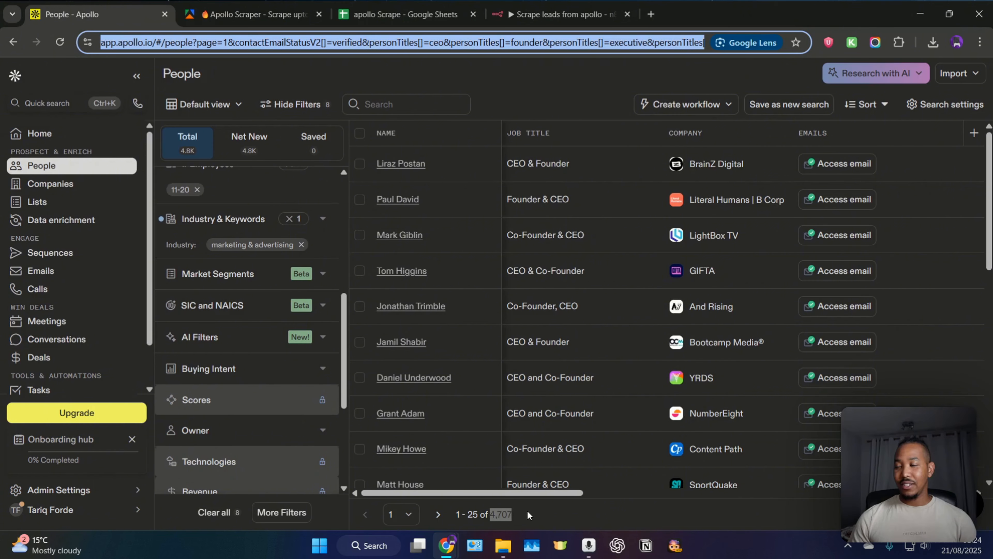
click(273, 14)
click(229, 323)
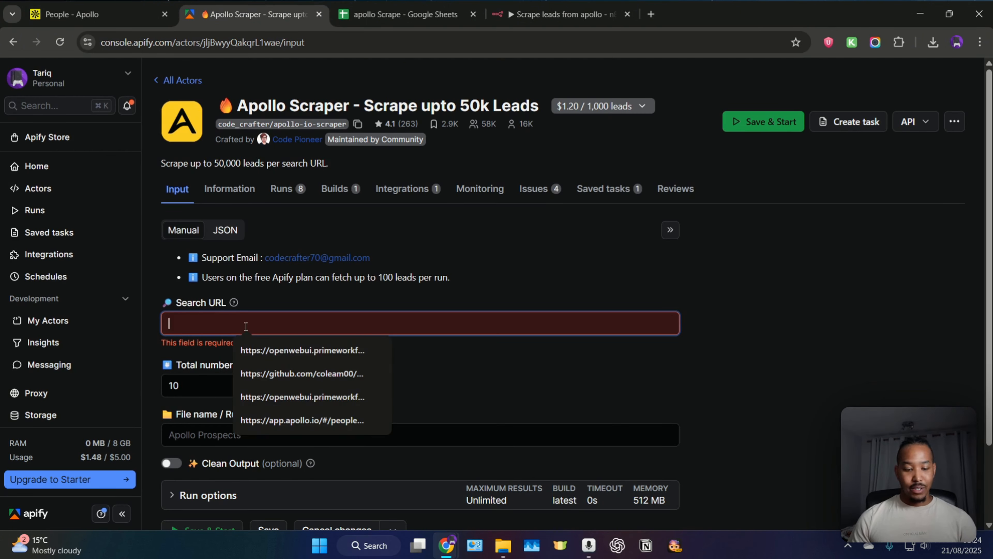
key(ctrl+v)
drag(209, 369, 167, 371)
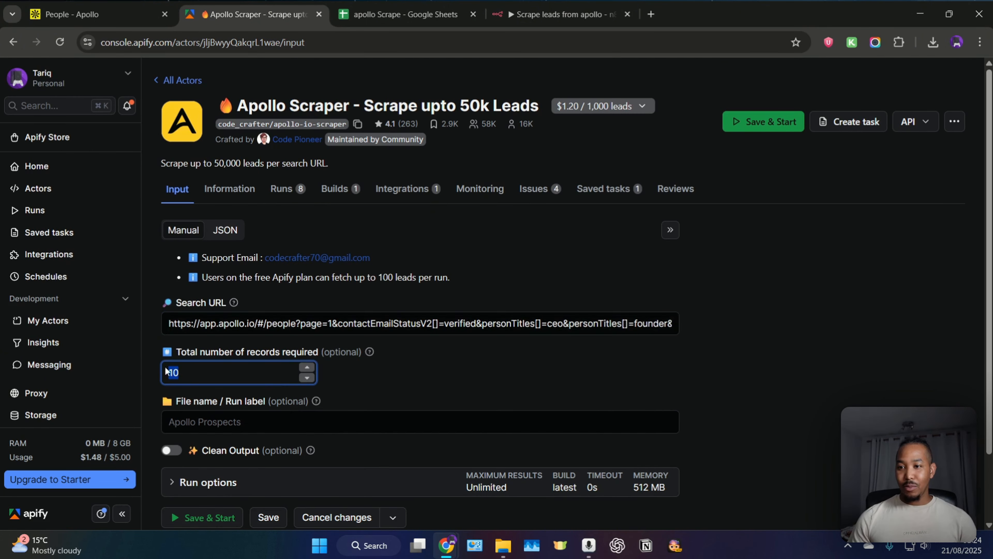
key(BackSpace)
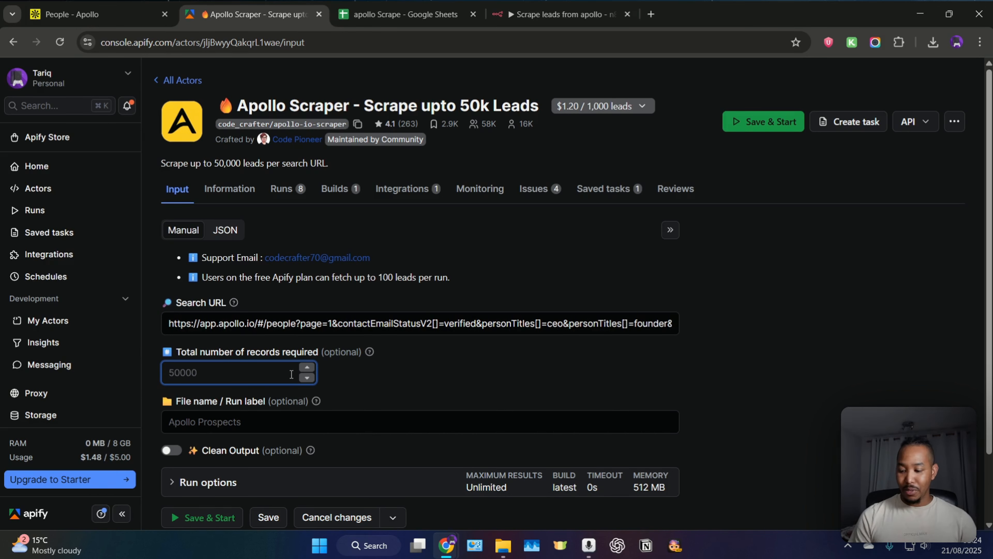
text(1000000)
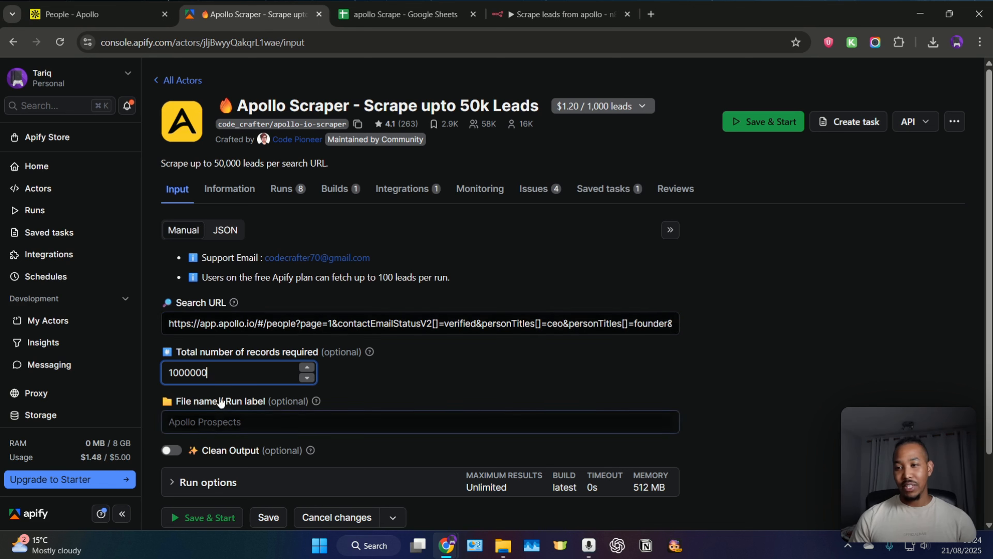
Set the Apollo Scraper's total number of records required to 10
key(ctrl+a)
key(BackSpace)
text(10)
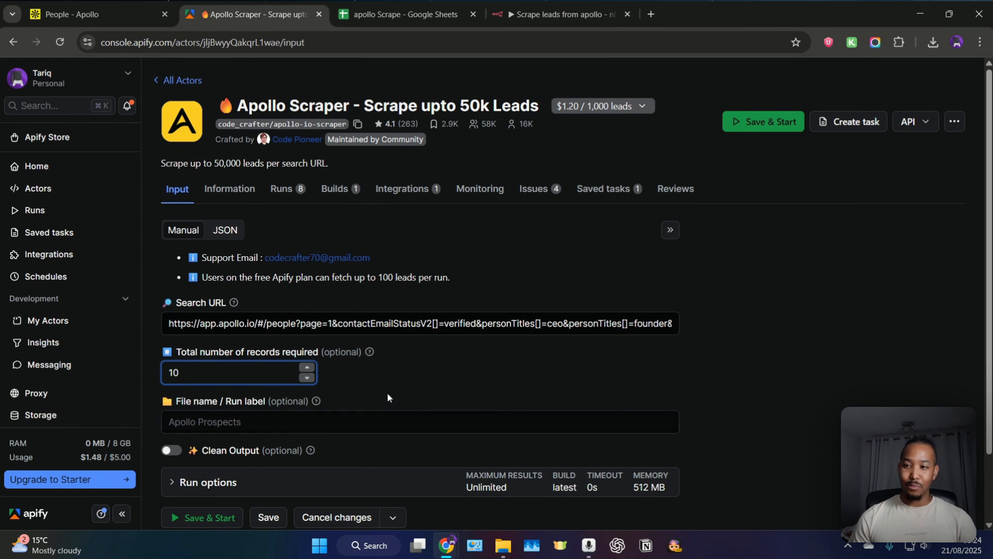
click(396, 383)
scroll(395, 385, down, 2)
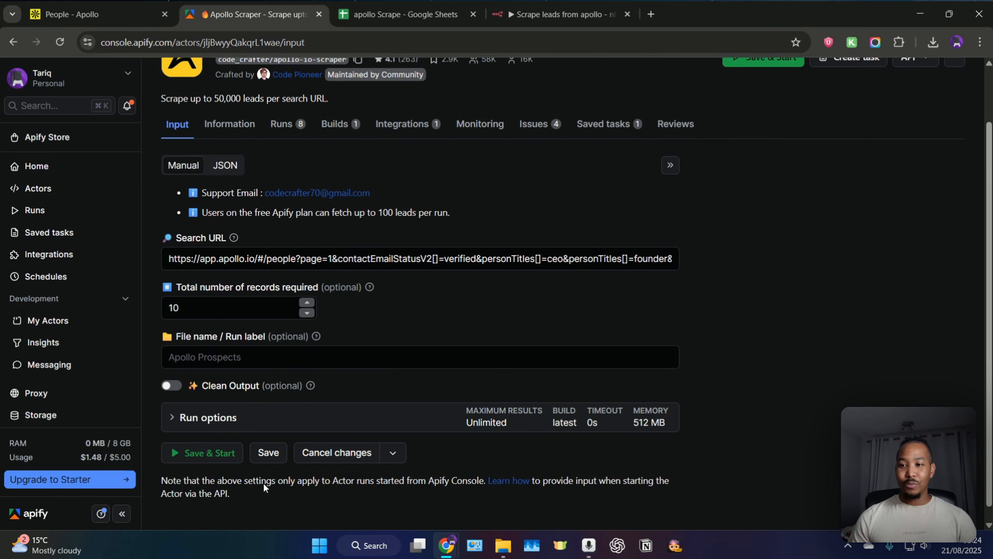
click(198, 456)
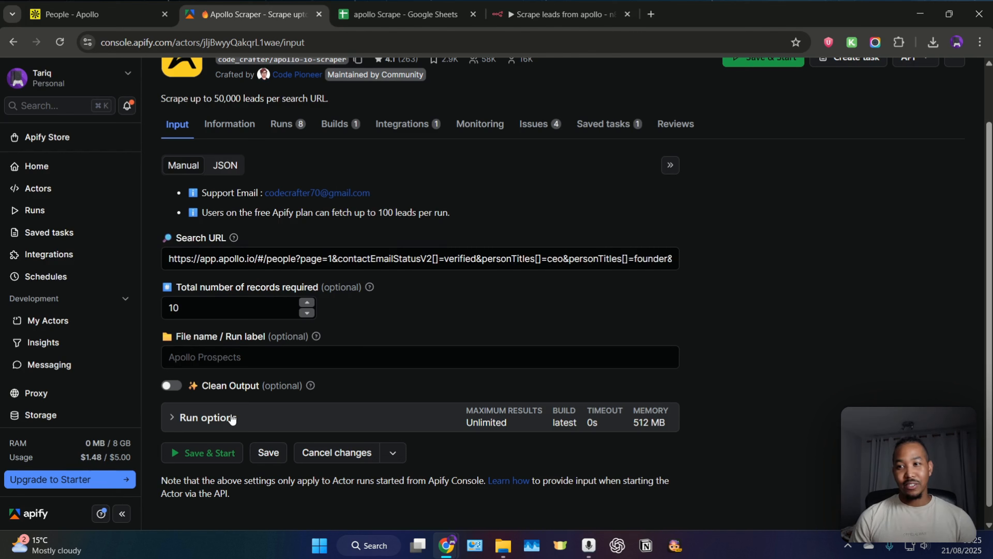
Review the Apollo search, the lead list sheet, the scraper's input form and the n8n workflow, and return to the lead list sheet
click(126, 18)
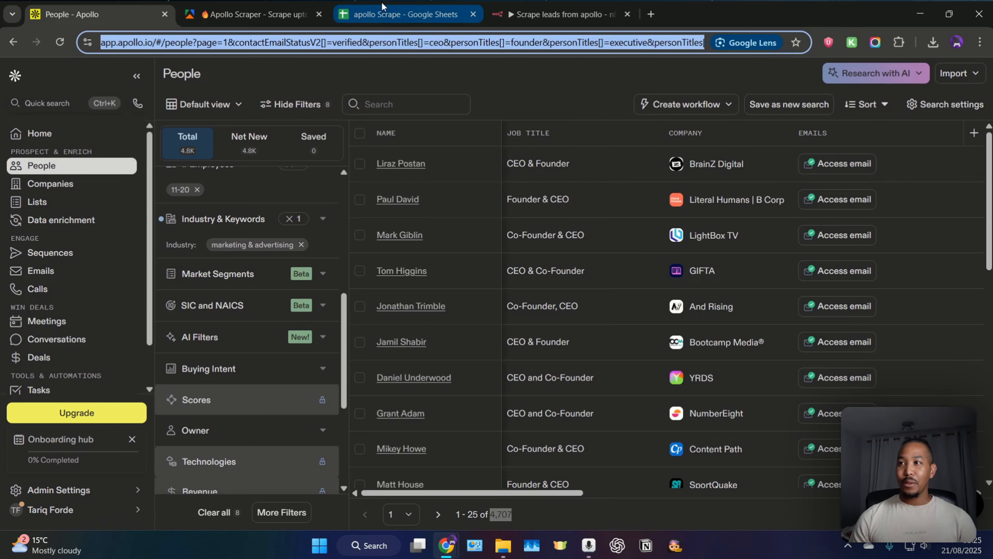
click(385, 15)
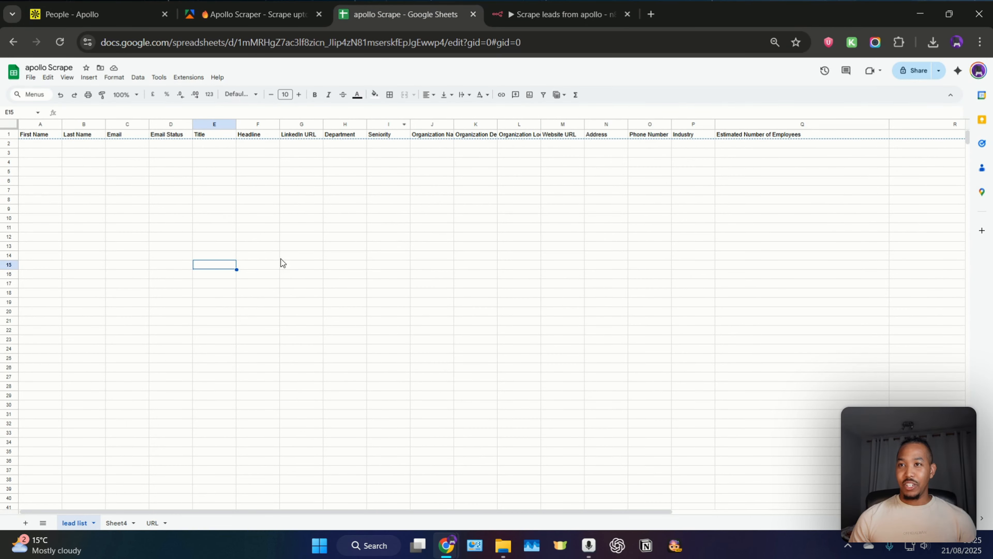
click(230, 16)
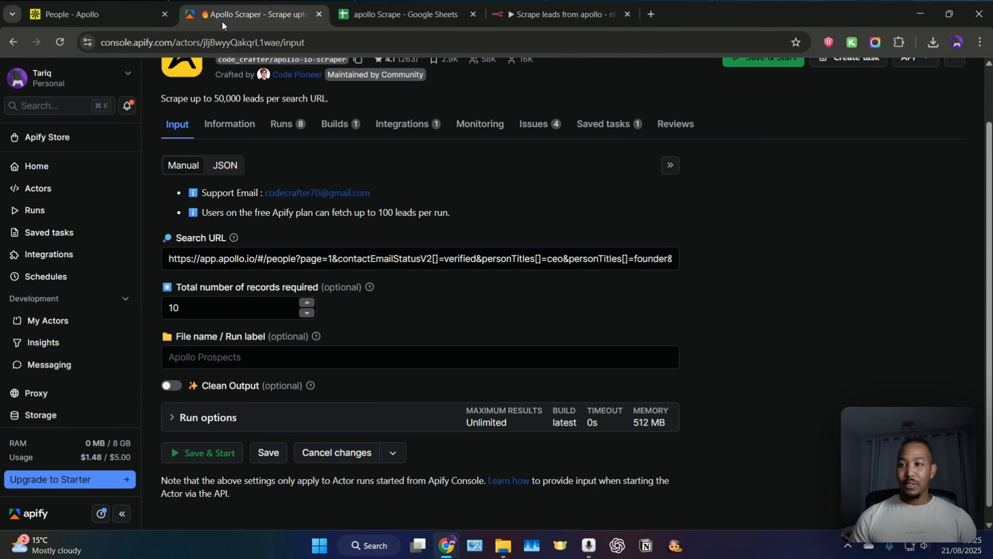
click(226, 456)
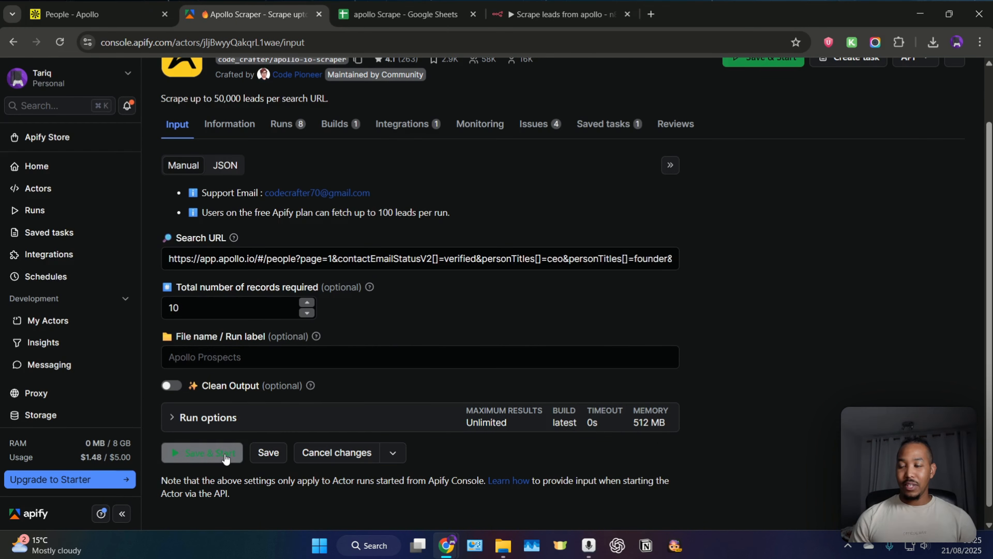
click(544, 20)
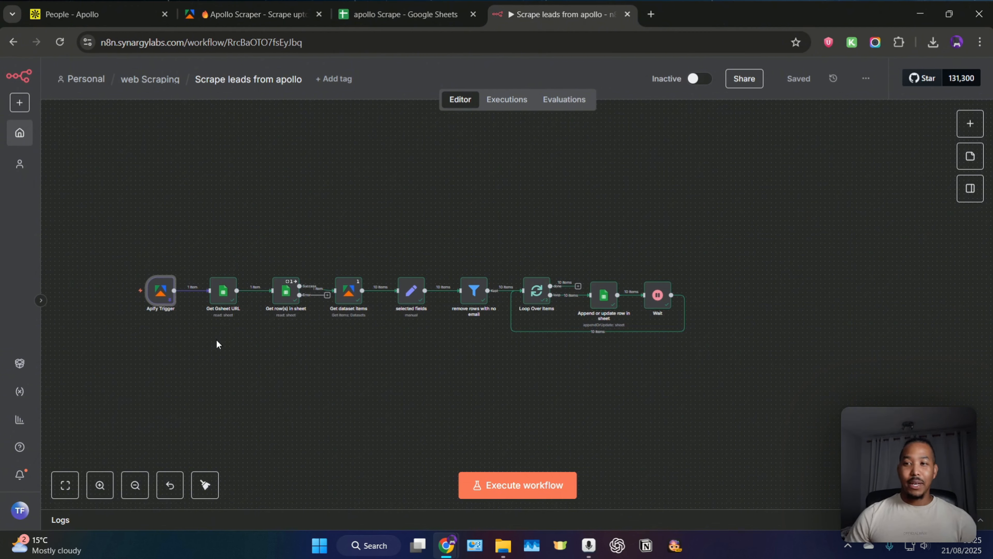
click(407, 14)
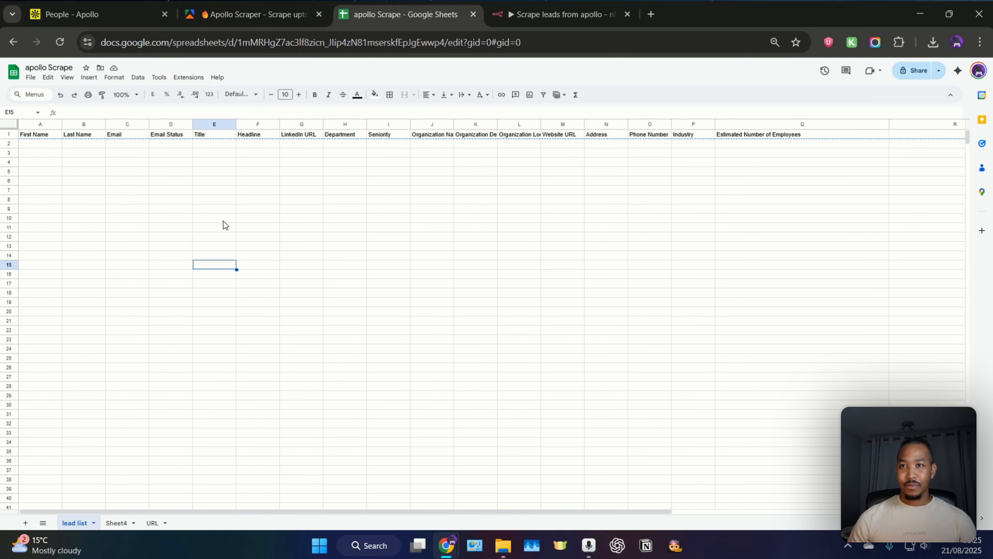
Check the lead list sheet's web address against the Table URL entry on the URL sheet, and return to the lead list sheet
click(231, 49)
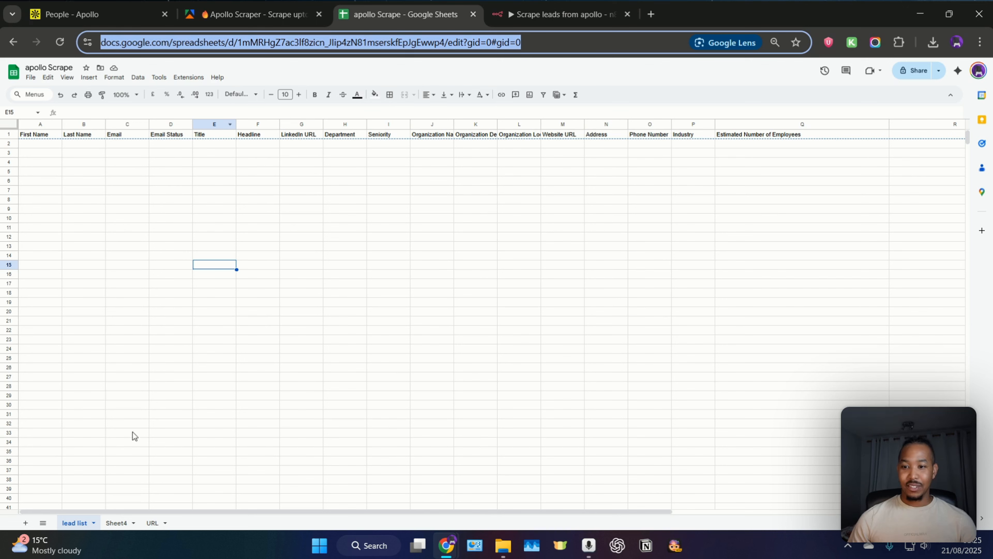
click(152, 522)
click(335, 163)
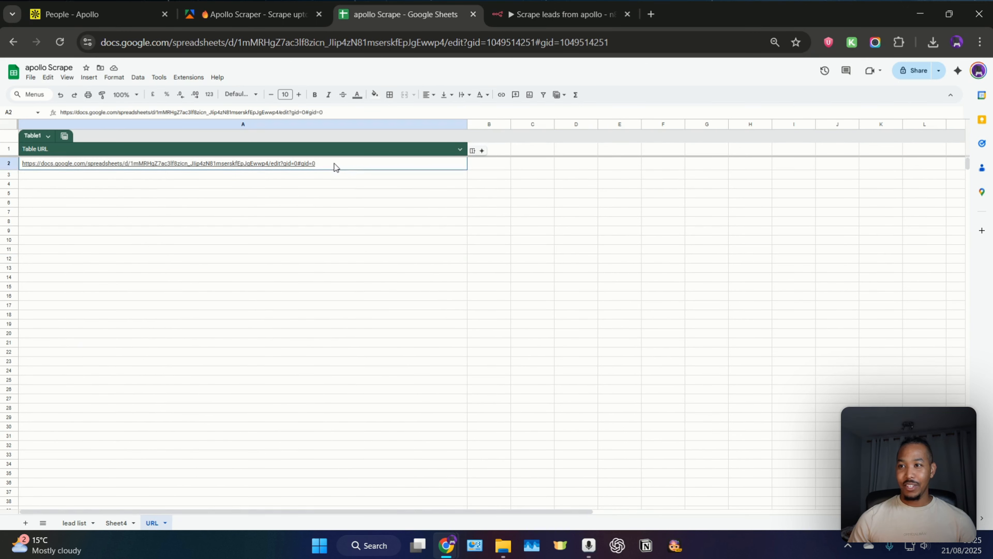
double_click(335, 163)
drag(335, 162, 6, 133)
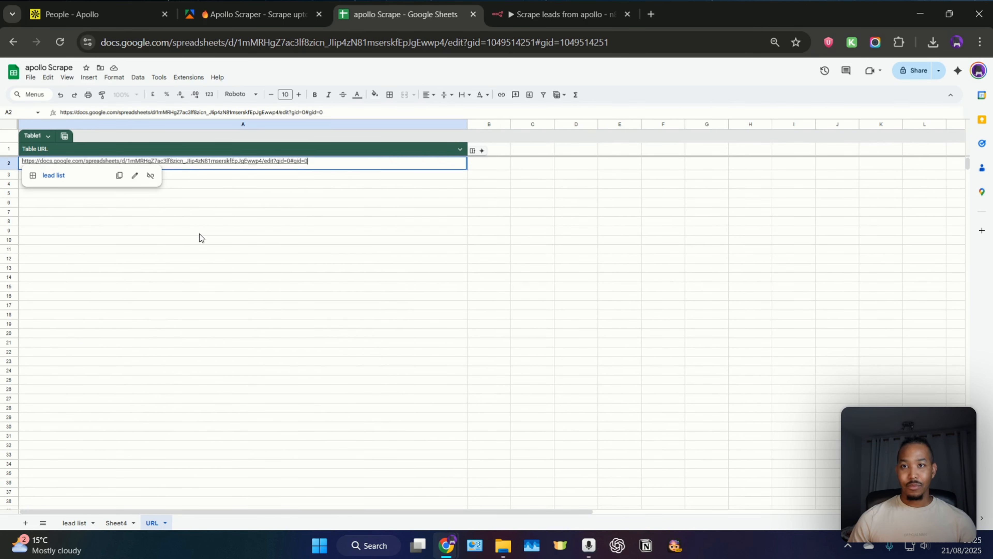
click(260, 250)
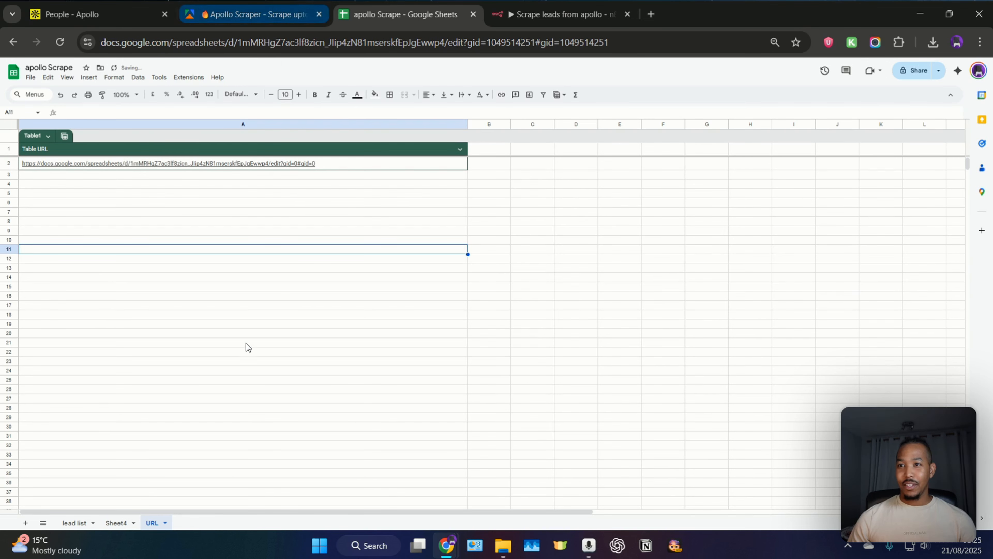
click(233, 371)
click(75, 523)
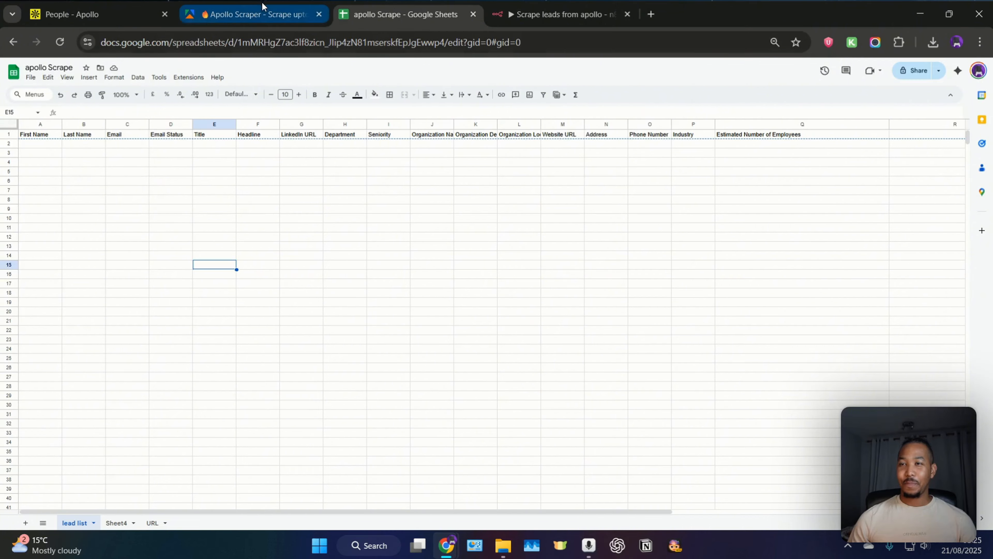
Switch to the "Scrape leads from apollo" workflow in n8n and execute it
click(254, 14)
click(526, 12)
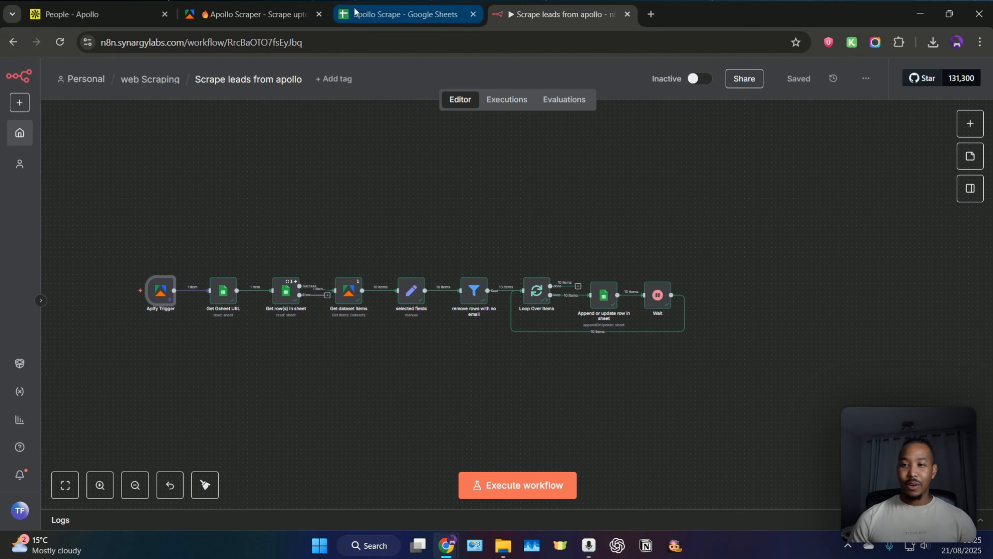
click(483, 484)
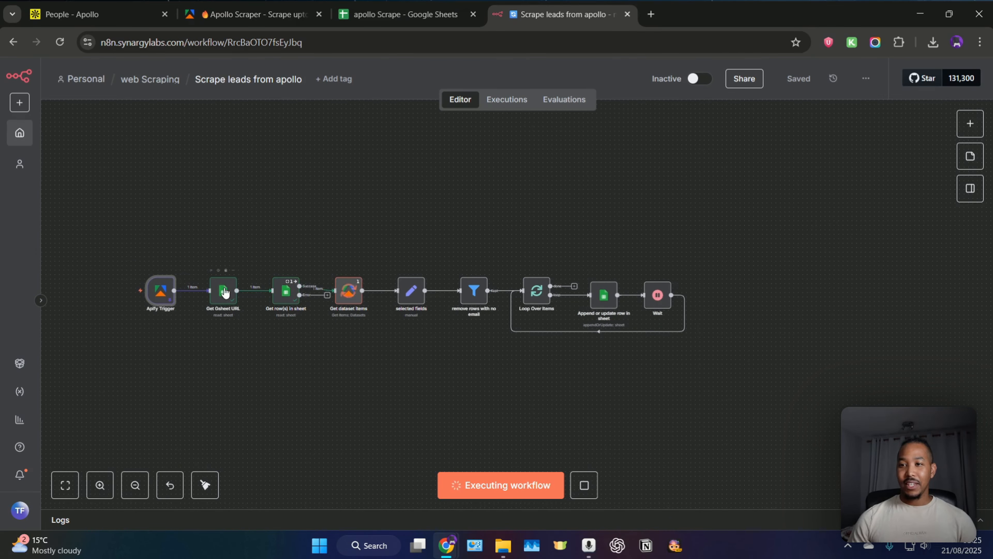
Examine the lead rows in the lead list sheet, revisit the filtered Apollo people search, and return to the lead list sheet
click(256, 4)
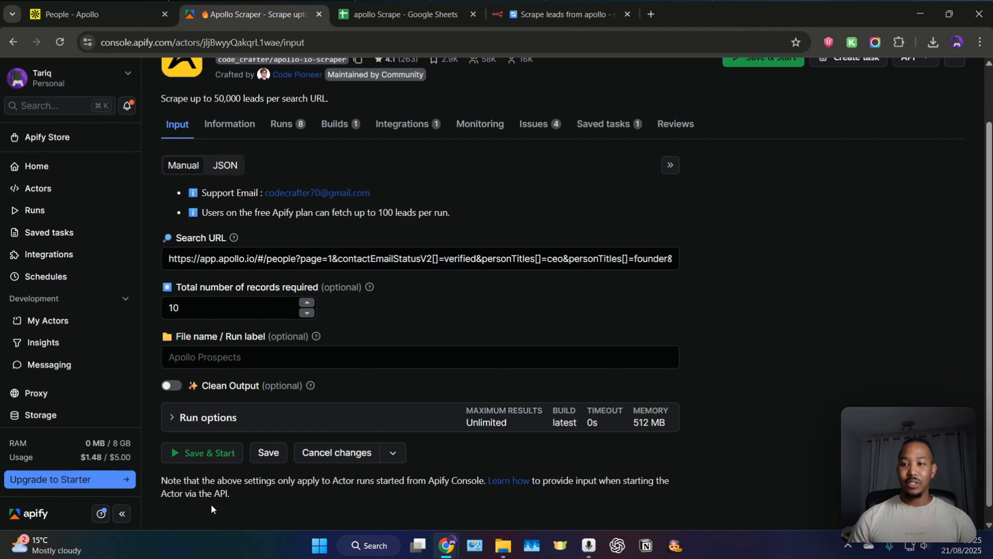
click(383, 5)
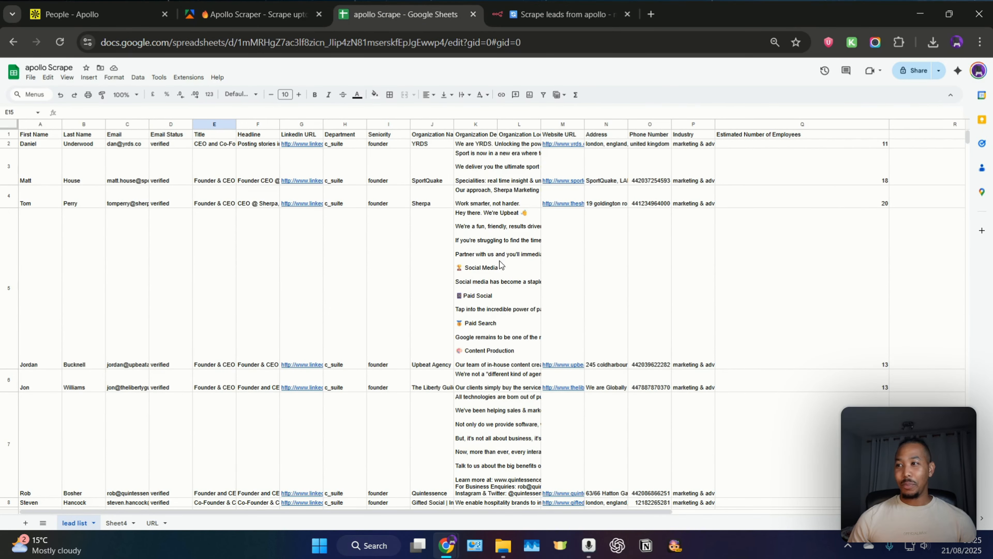
click(310, 282)
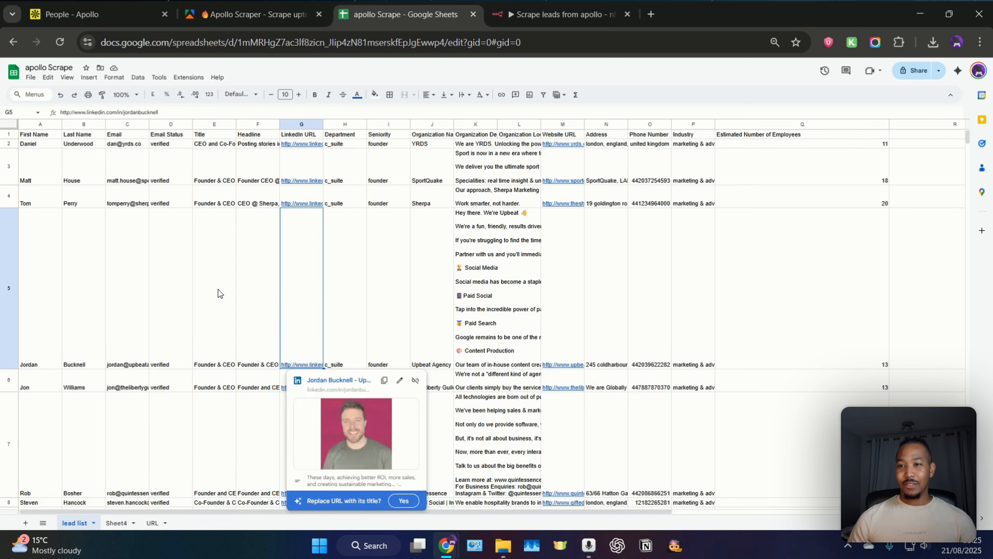
key(ctrl+minus)
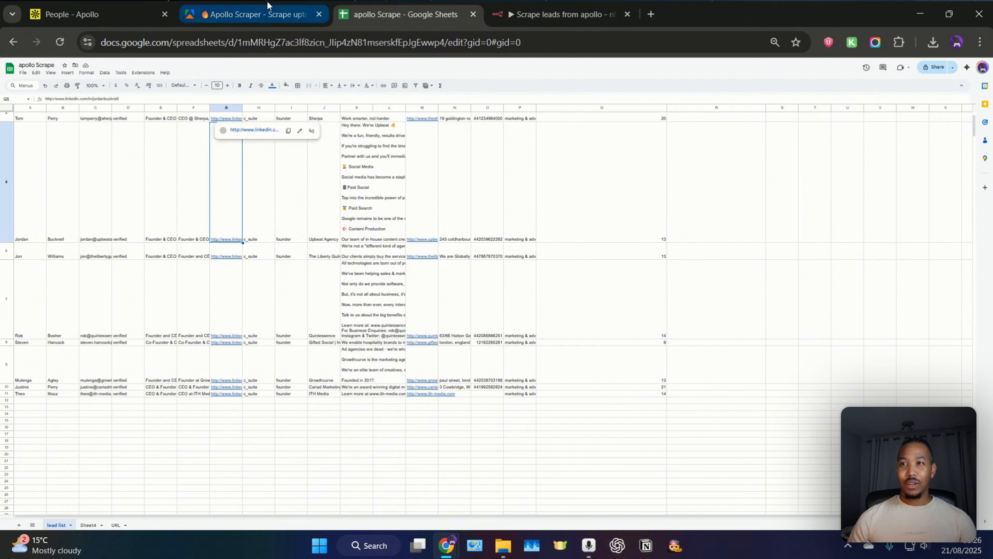
click(262, 15)
click(117, 14)
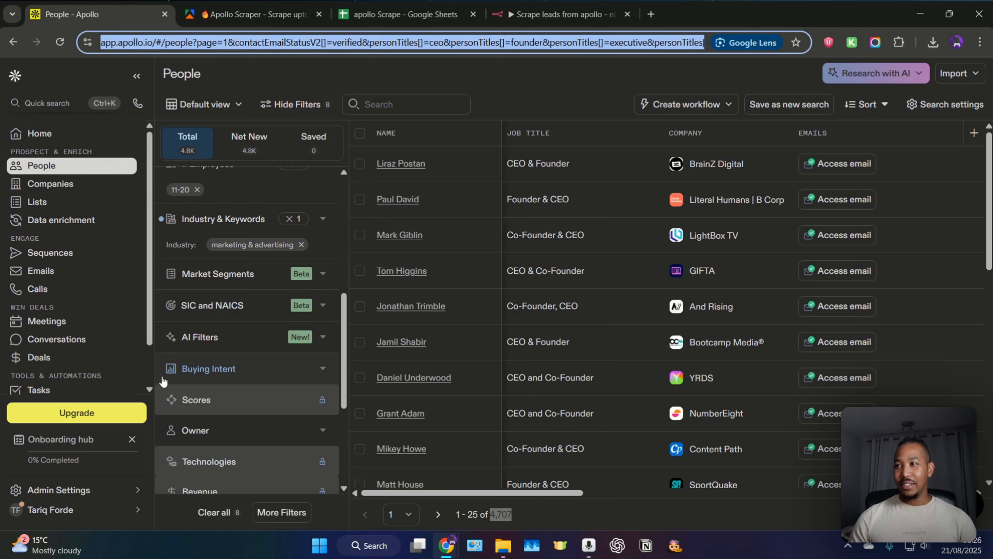
click(415, 17)
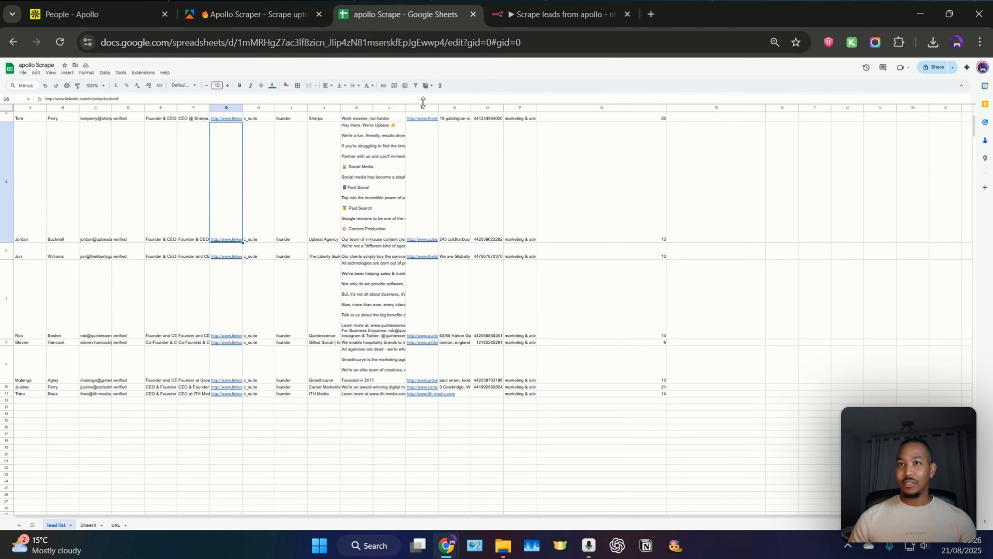
Search the web for n8n in a new browser tab
click(651, 14)
text(n8n)
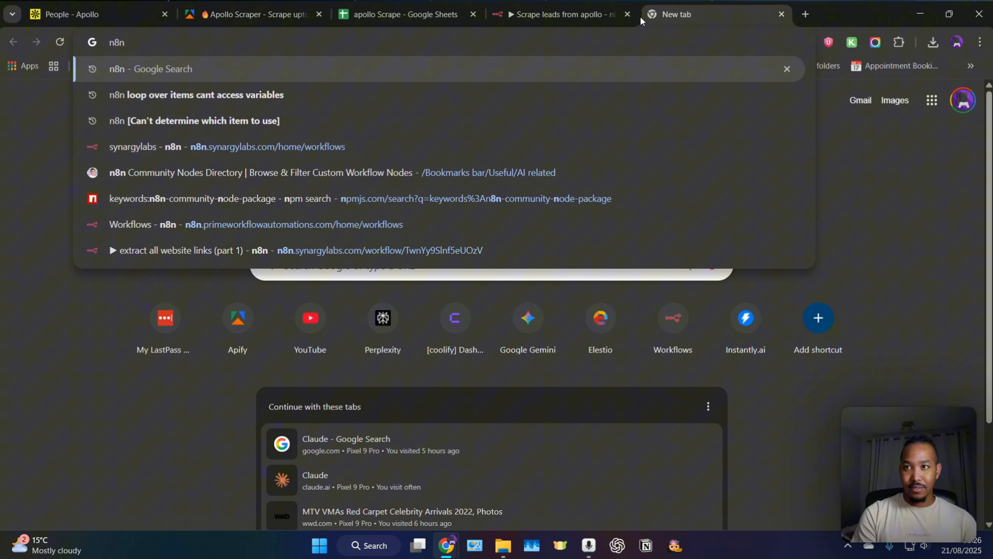
key(Return)
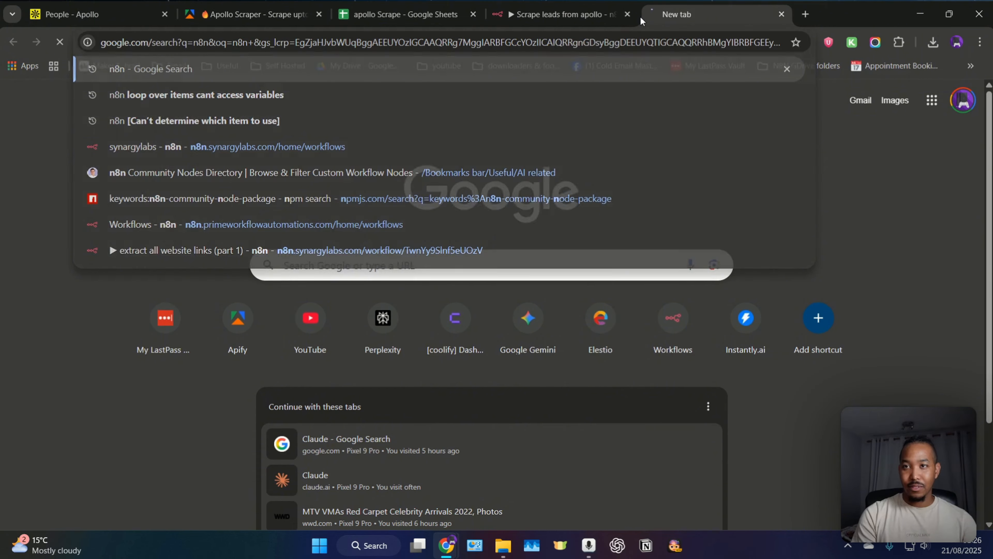
Open the n8n cloud instance from the n8n website and create a new workflow
click(301, 219)
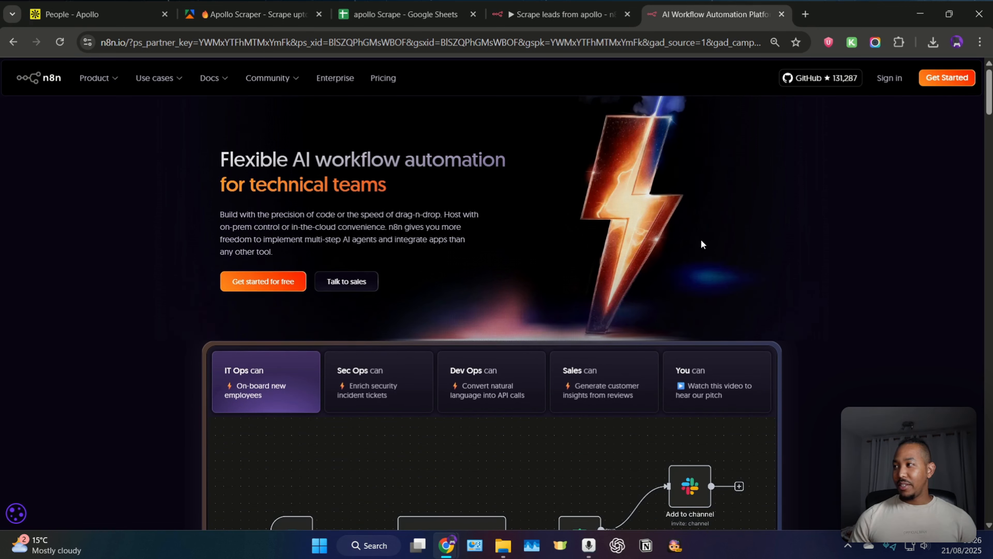
click(947, 78)
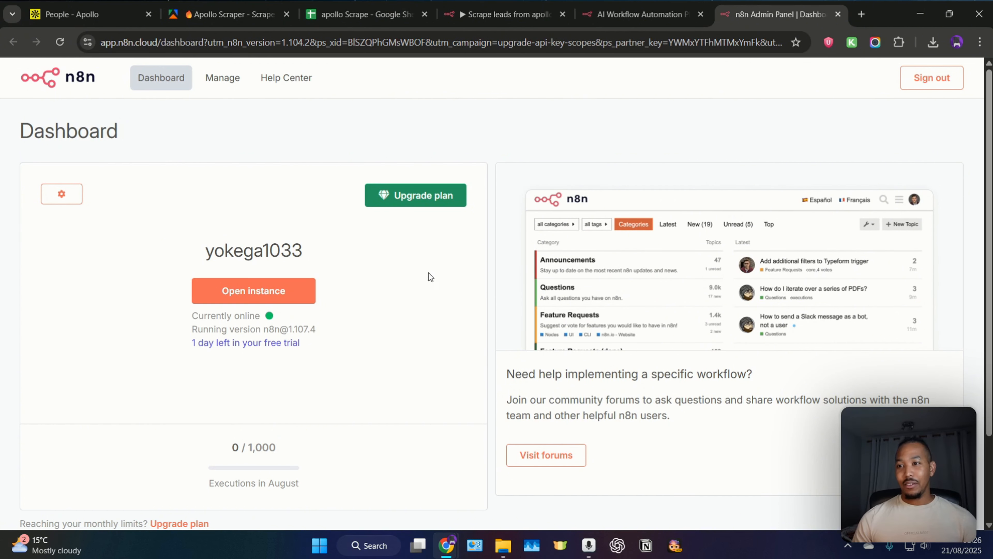
click(281, 297)
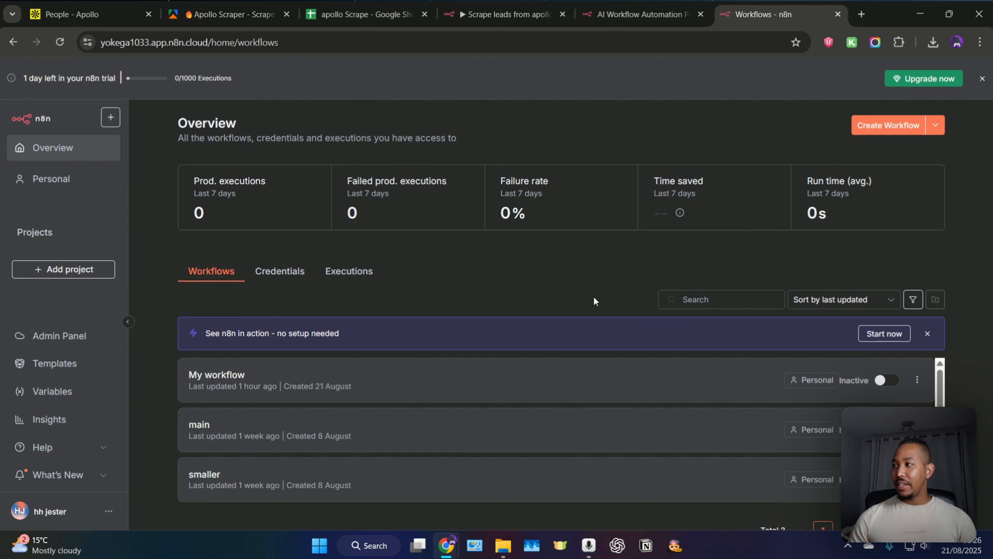
click(889, 126)
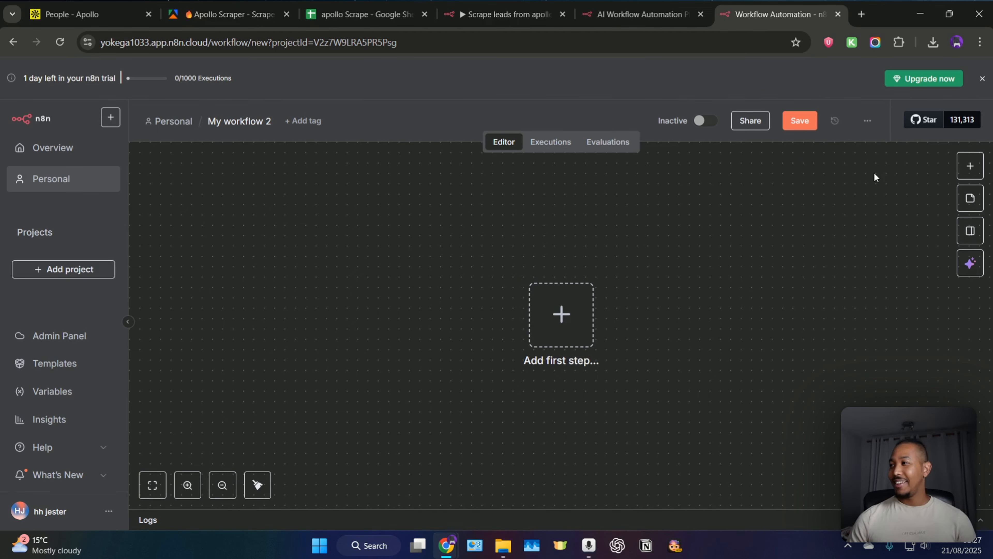
Import the workflow file "Scrape leads from apollo.json" from the N8N templates folder into the empty workflow and deselect its nodes
click(867, 122)
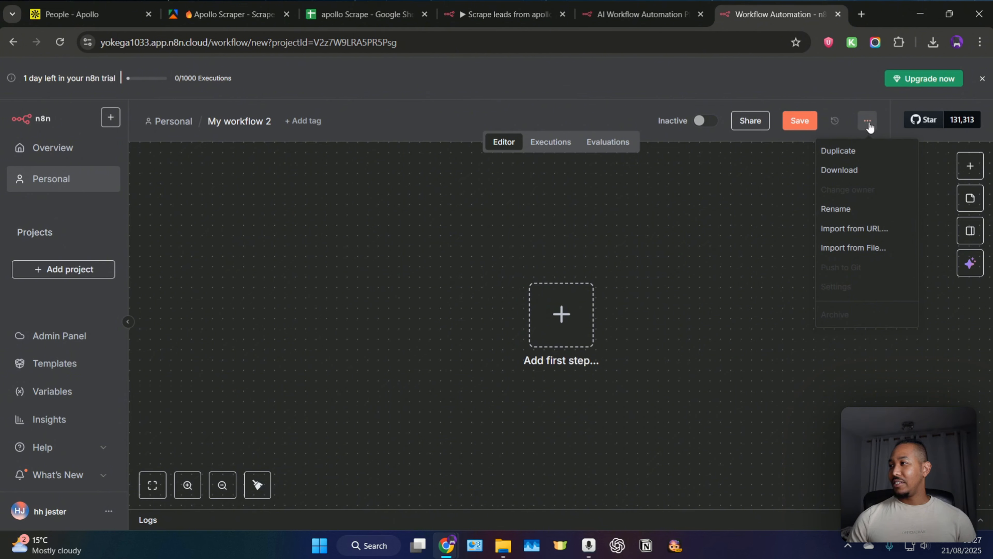
click(864, 252)
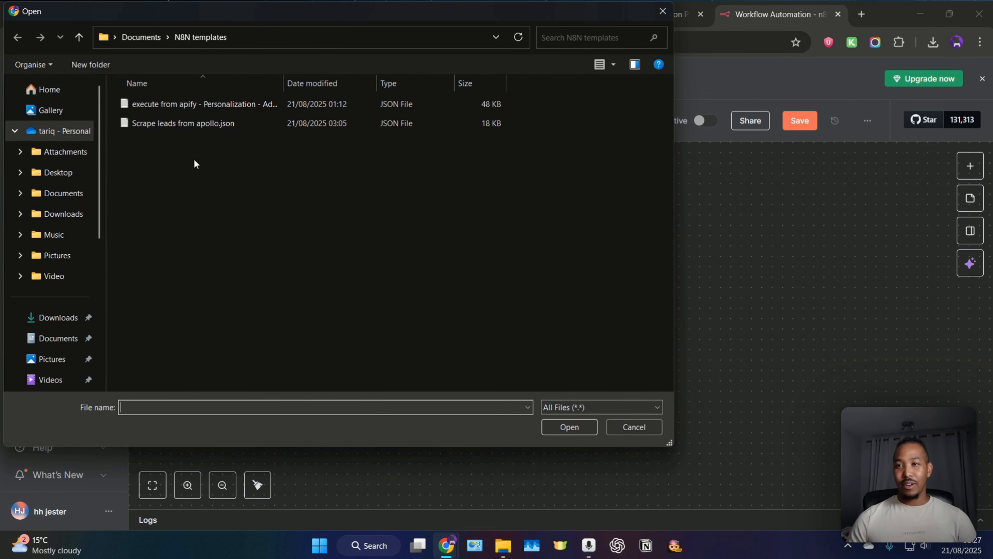
click(157, 125)
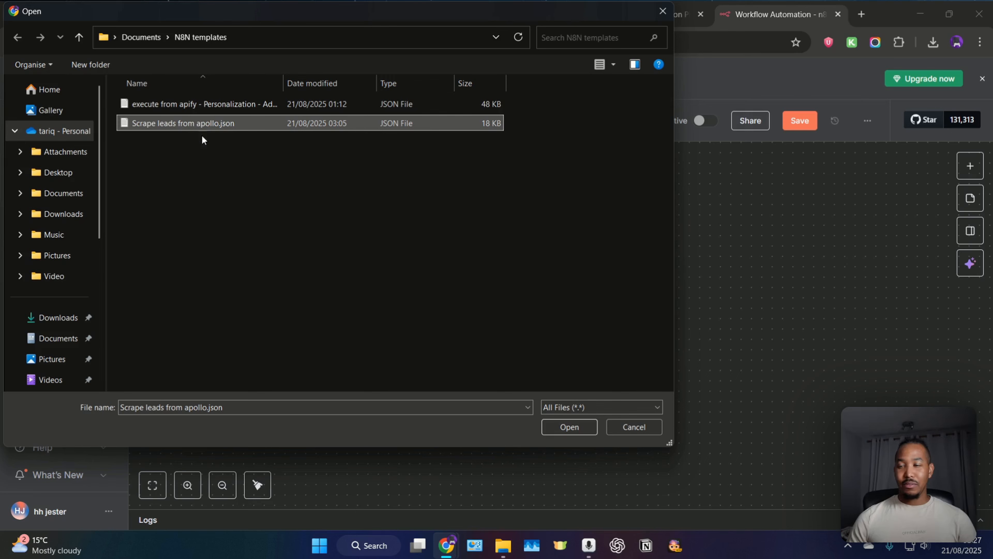
click(572, 426)
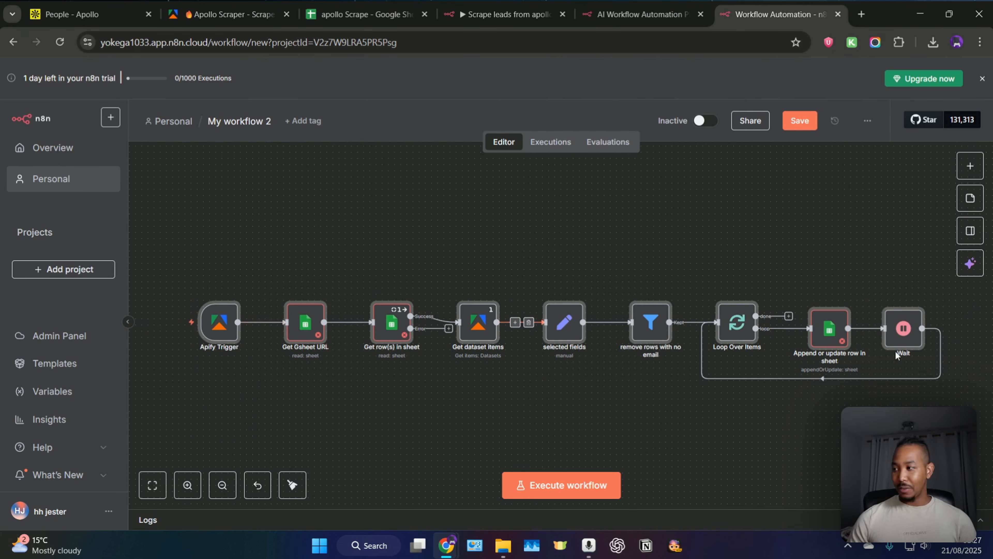
drag(576, 240, 542, 231)
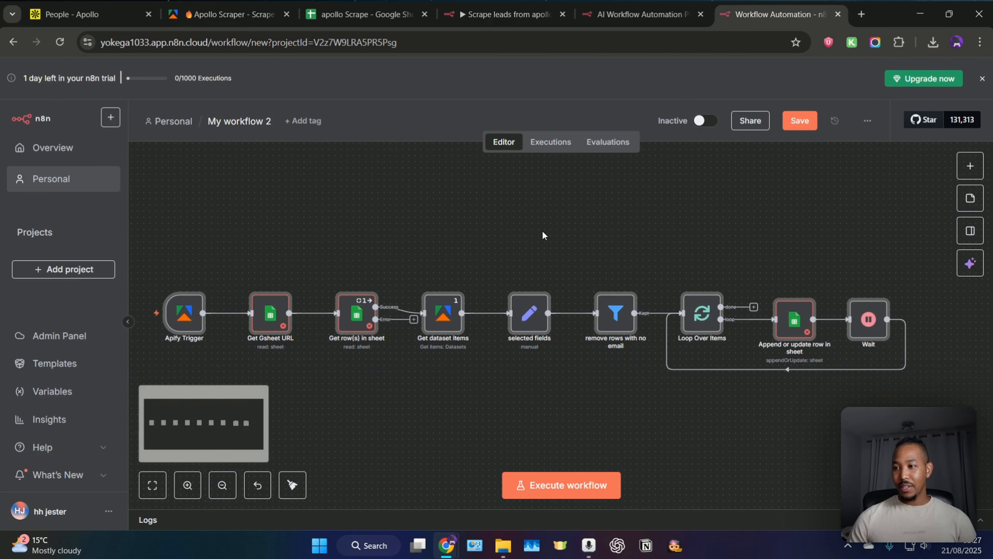
click(445, 205)
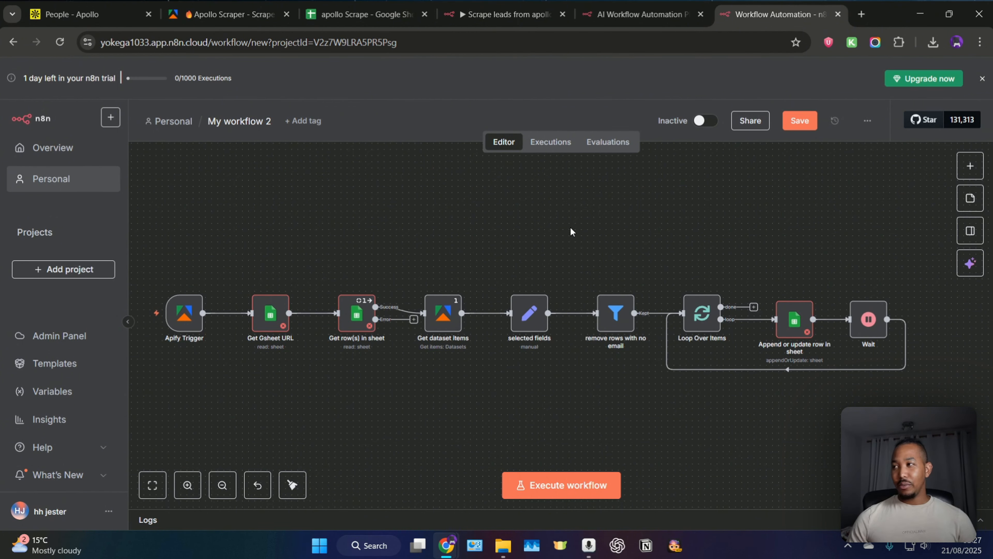
Search the web for "google account" in a new browser tab and open the Google Accounts sign-in result
click(860, 14)
text(g)
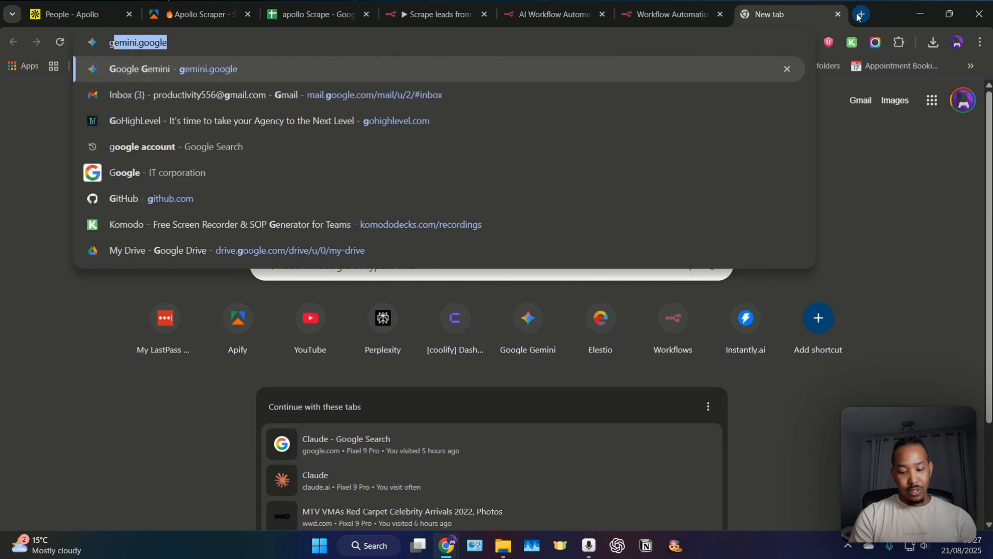
text(oogle account)
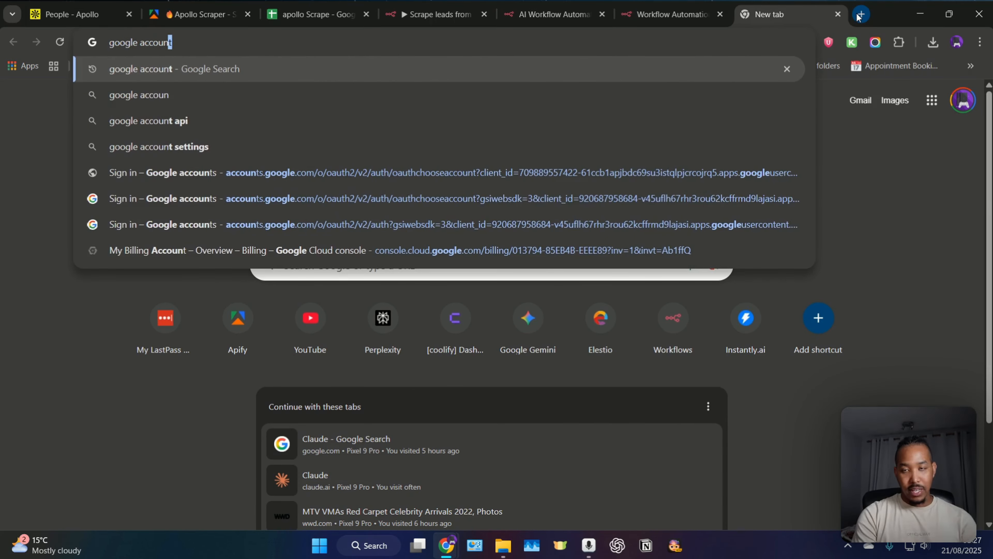
key(Return)
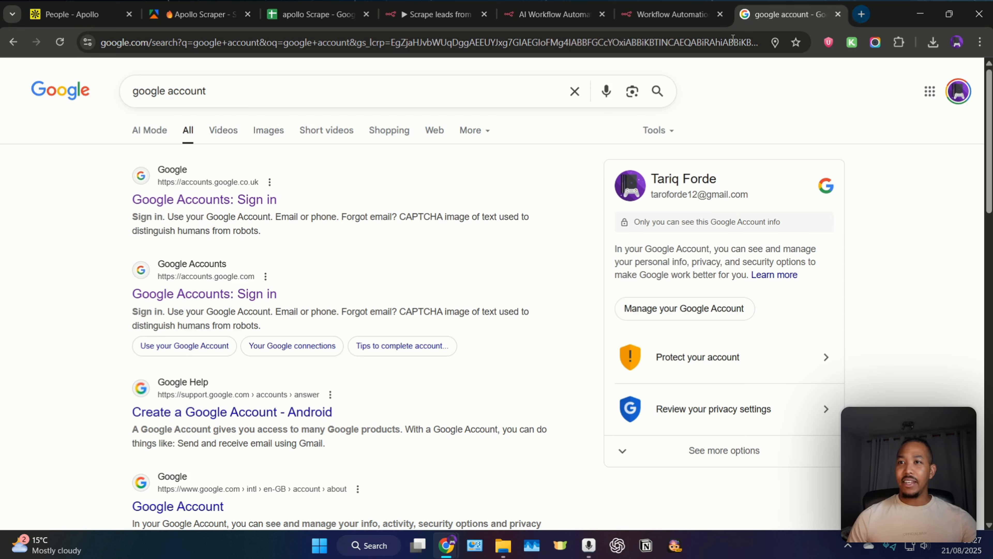
click(247, 202)
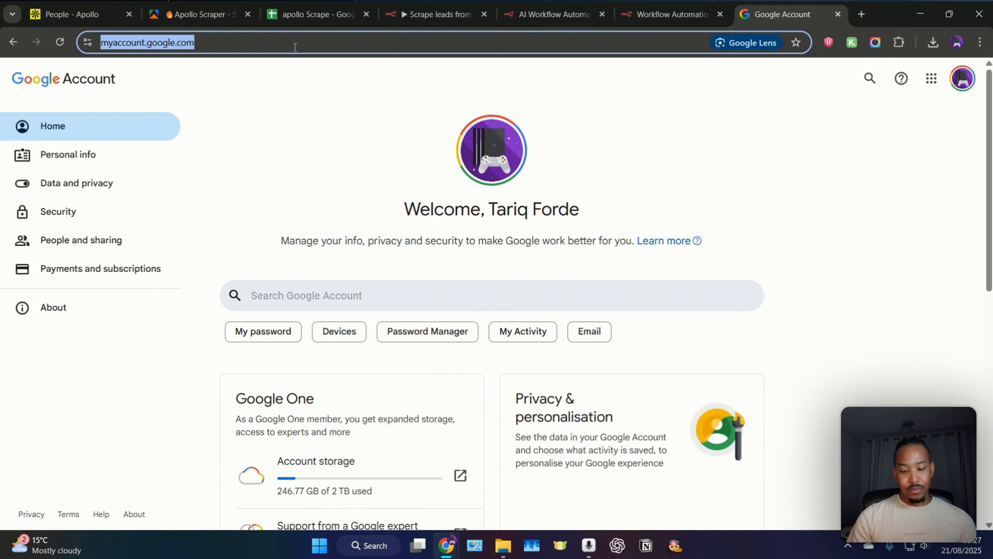
Load apify.com in the Google Account tab
text(apif)
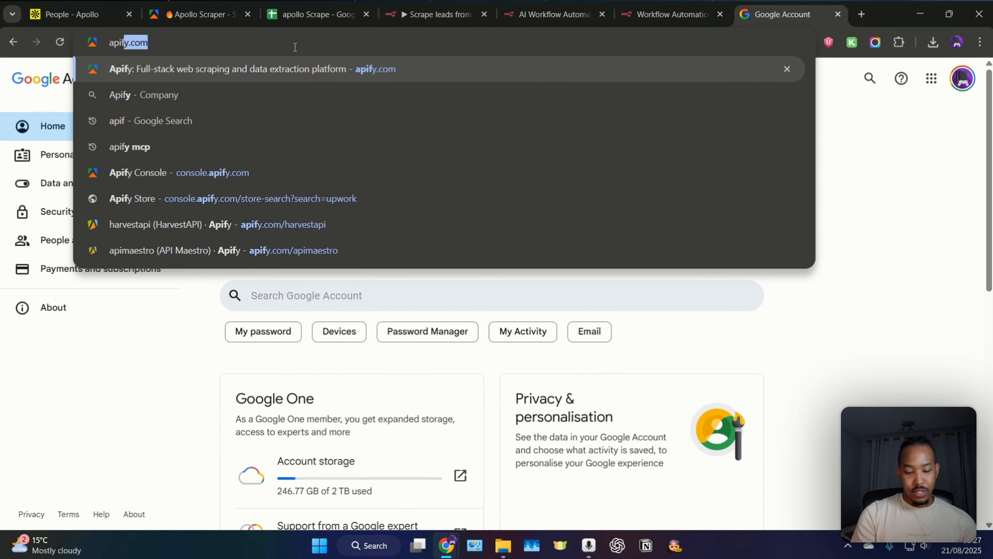
text(t.c)
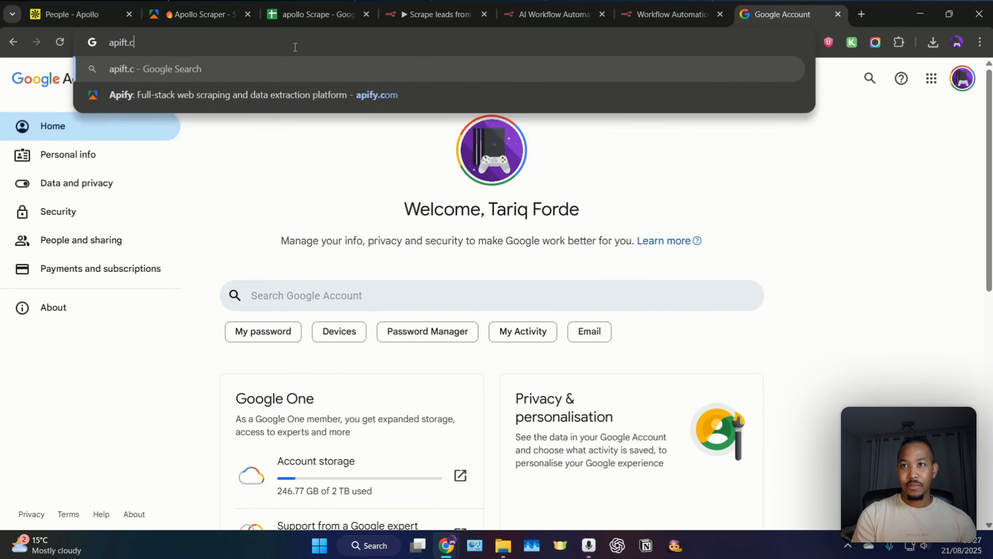
key(BackSpace)
key(BackSpace)
key(BackSpace)
text(y.com)
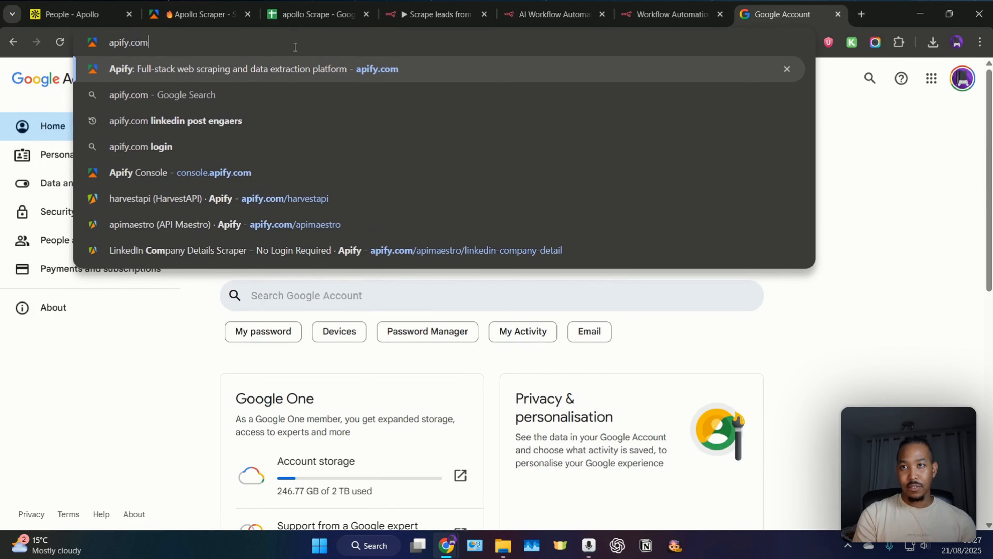
key(Return)
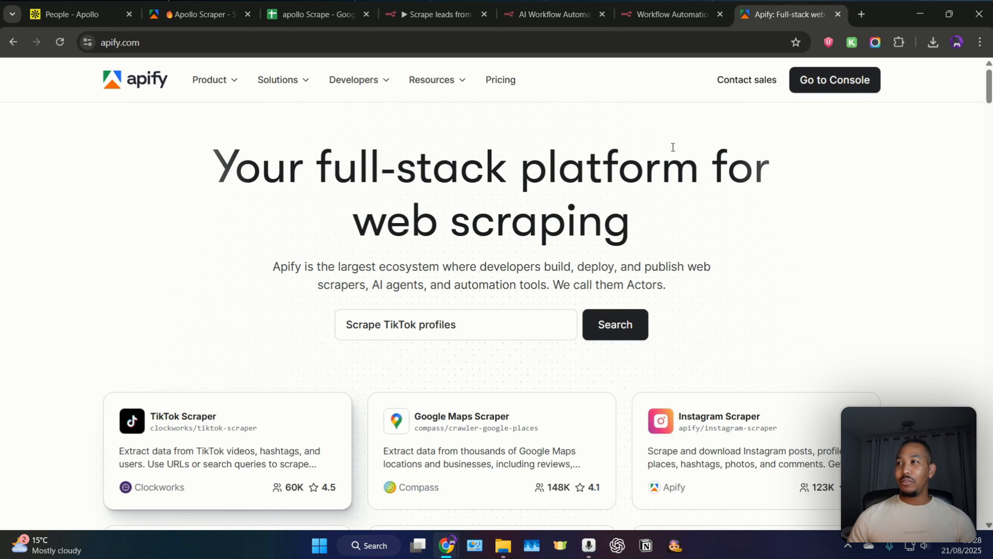
Return to the imported n8n workflow, open the Apify Trigger node and view its existing Apify credential
click(650, 6)
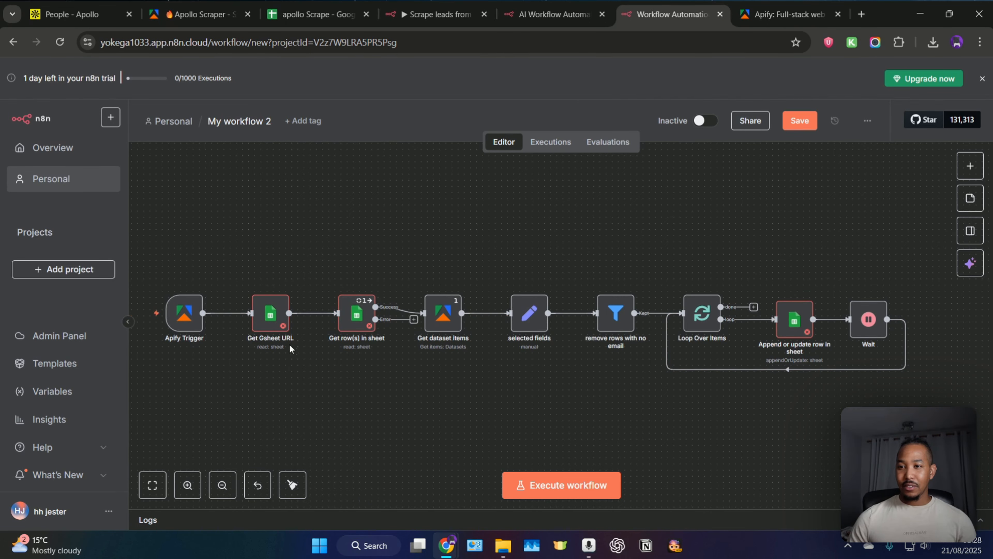
double_click(187, 323)
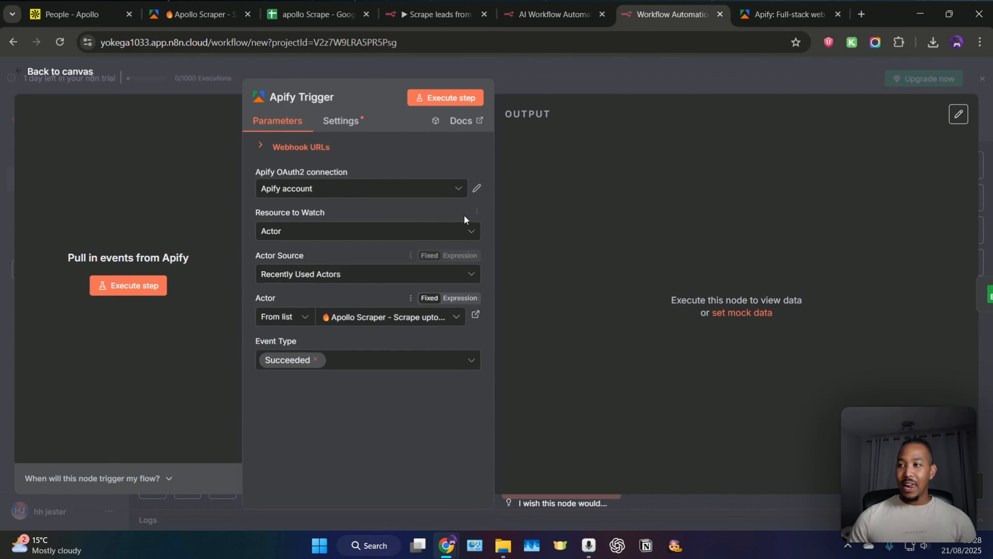
click(476, 189)
click(823, 115)
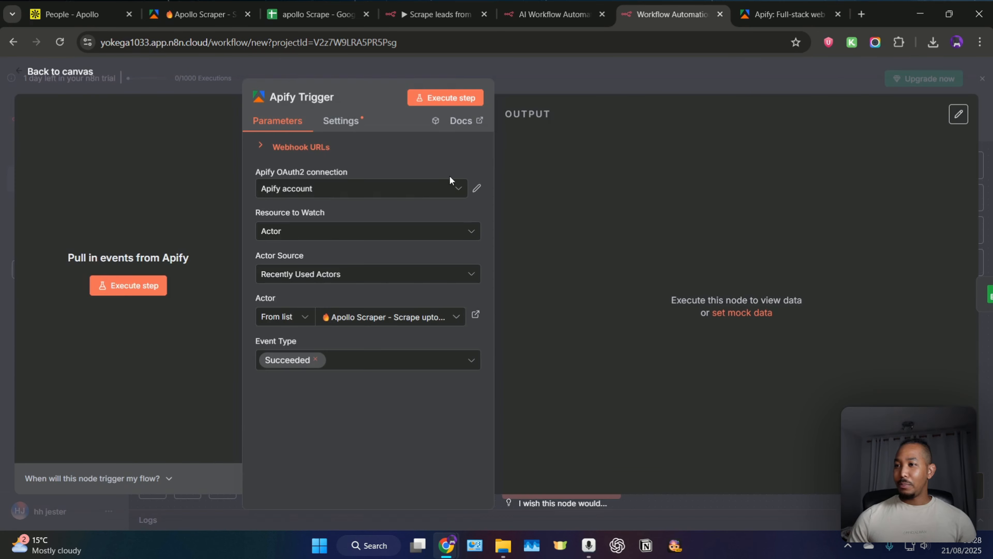
Create a new Apify OAuth2 credential for the Apify Trigger node, dismiss the account sign-in window and return to the canvas
click(415, 188)
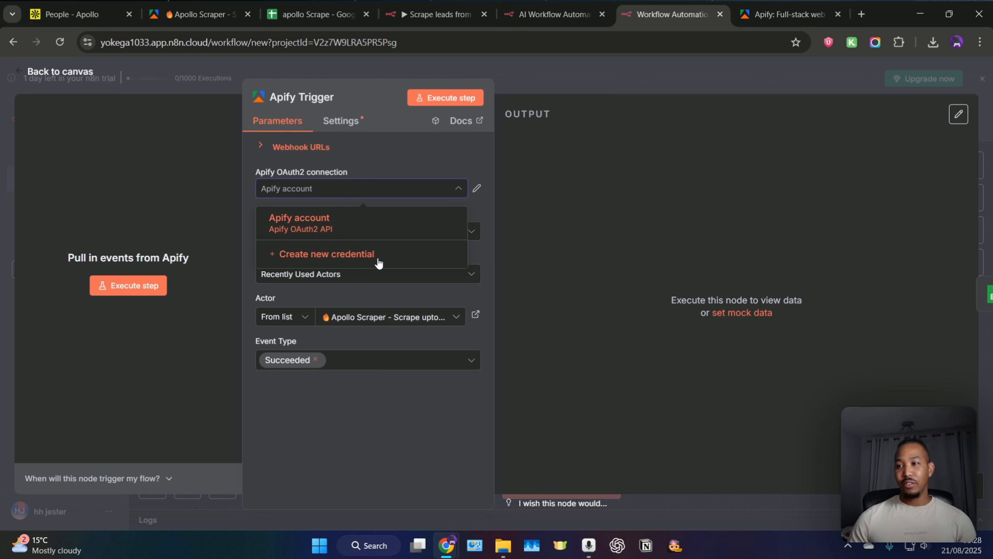
click(329, 255)
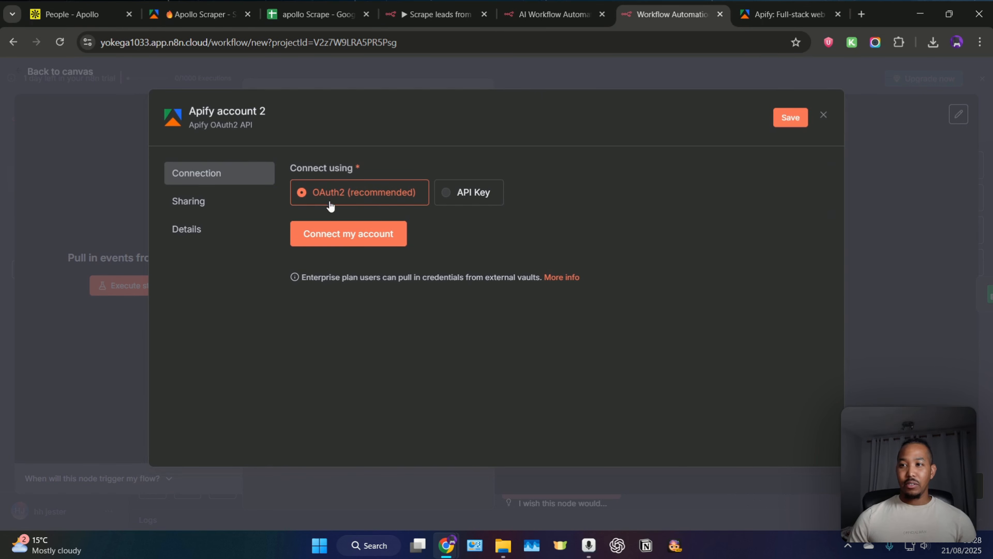
click(342, 234)
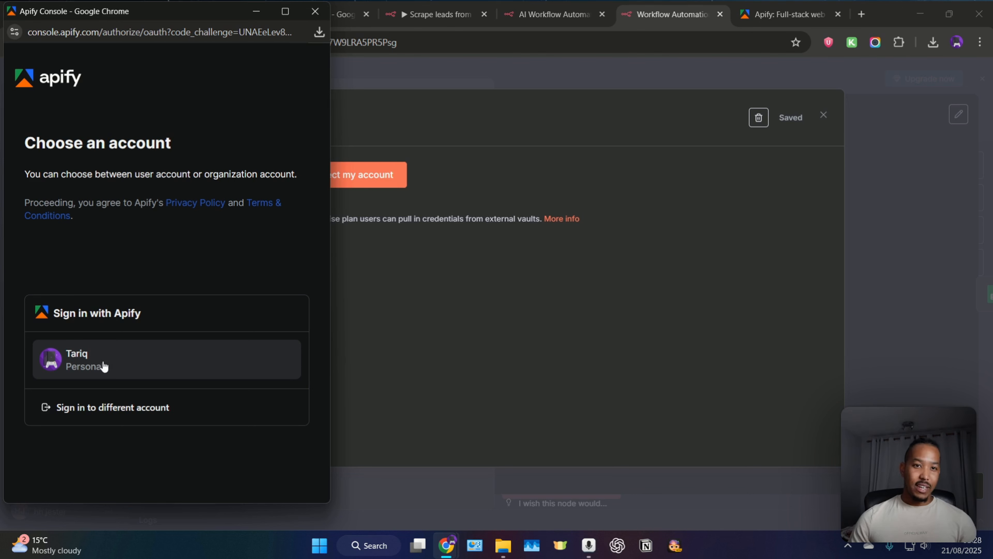
click(317, 13)
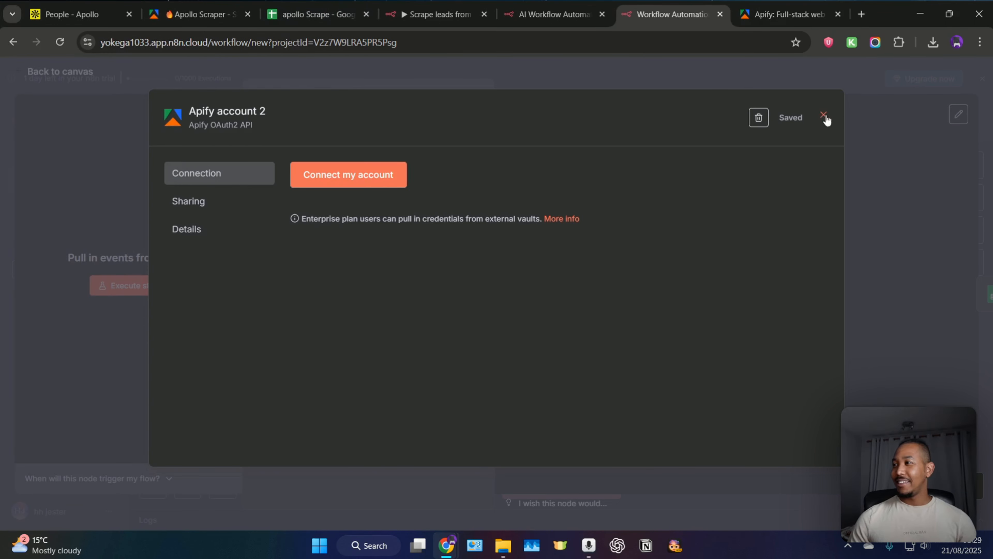
click(825, 117)
click(534, 322)
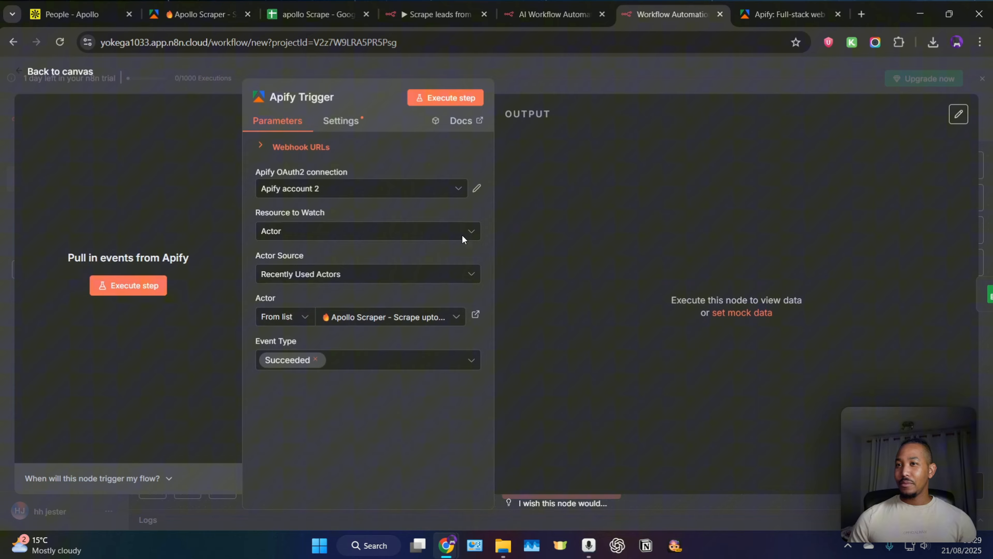
click(538, 77)
Create a new Google Sheets OAuth2 credential in the Get Gsheet URL node, dismiss the Google sign-in window and return to the canvas
scroll(377, 211, down, 1)
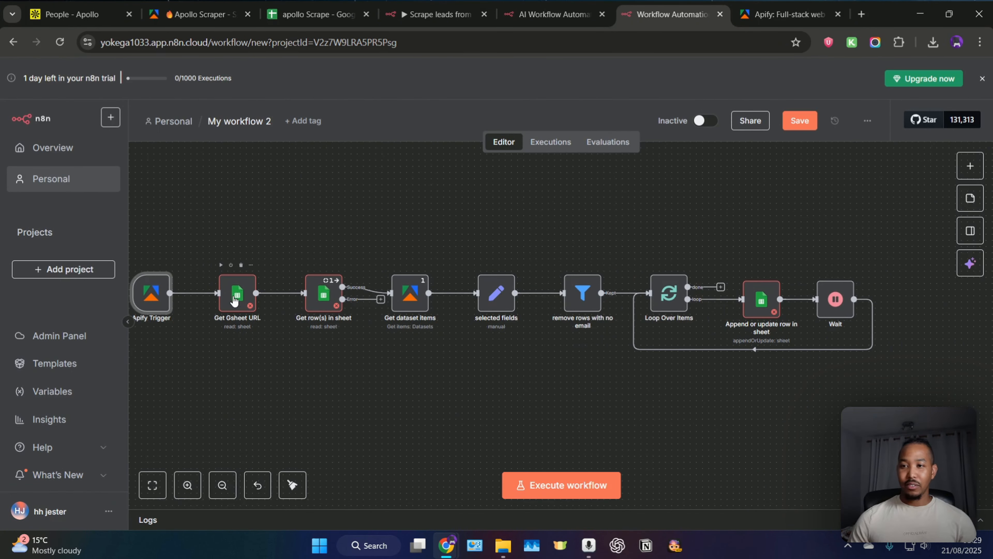
click(237, 301)
double_click(237, 301)
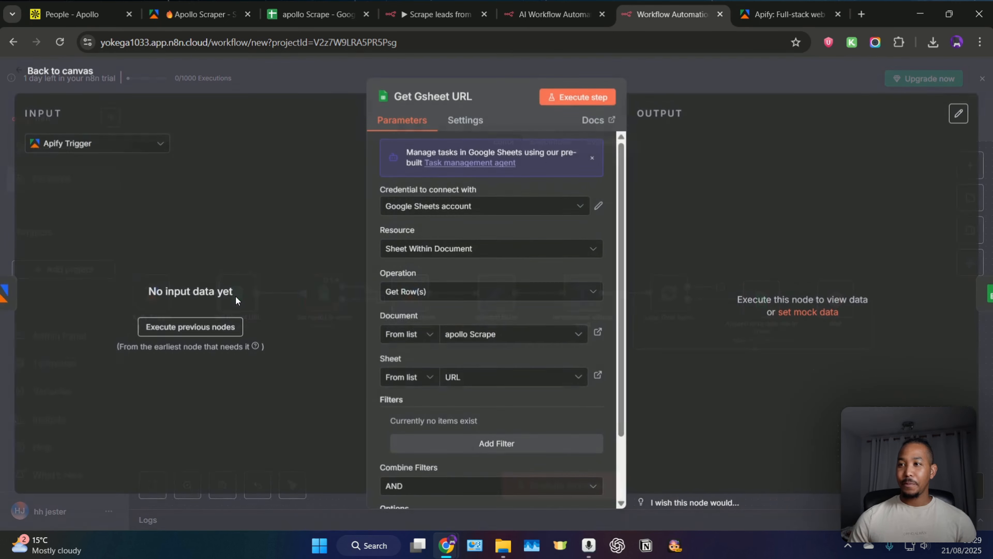
click(579, 211)
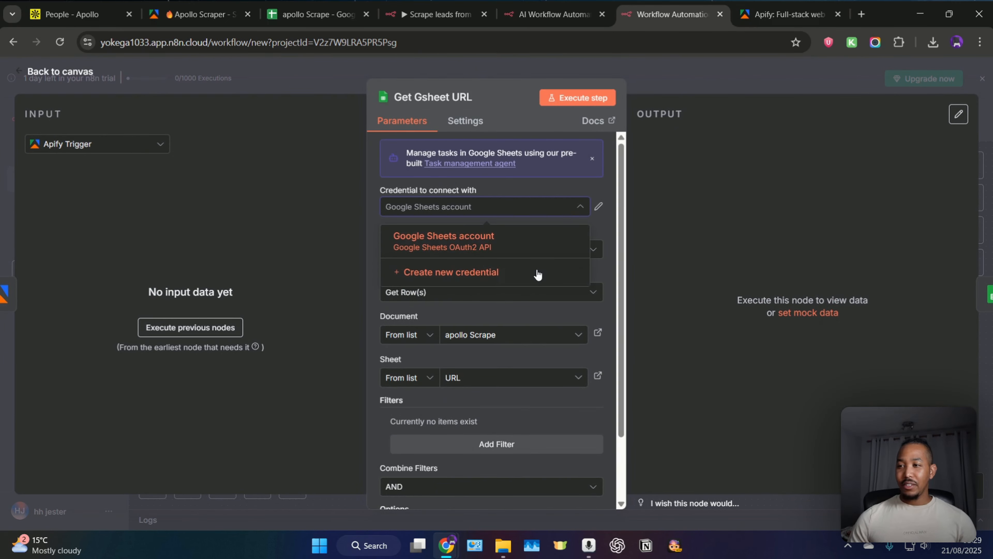
click(473, 278)
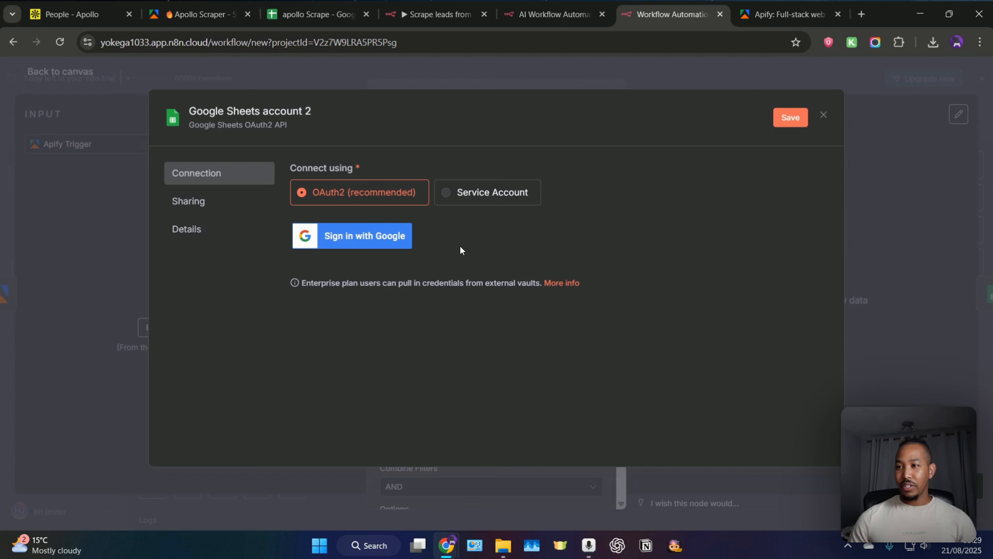
click(362, 236)
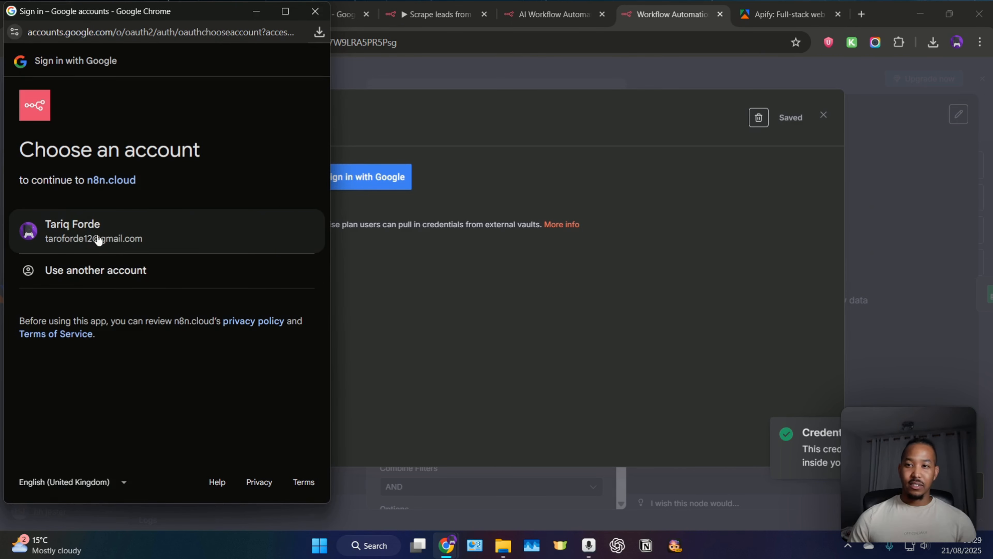
click(316, 11)
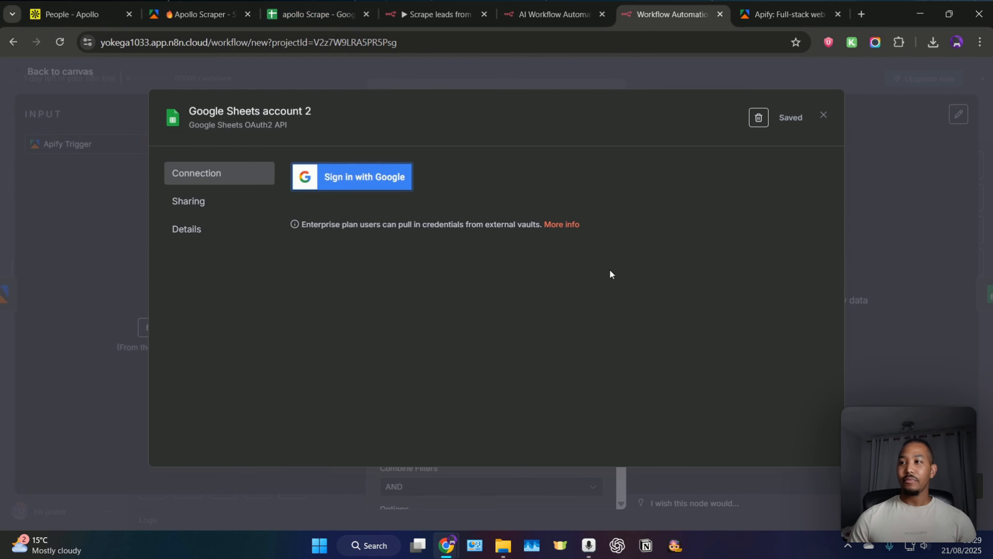
click(824, 116)
click(535, 322)
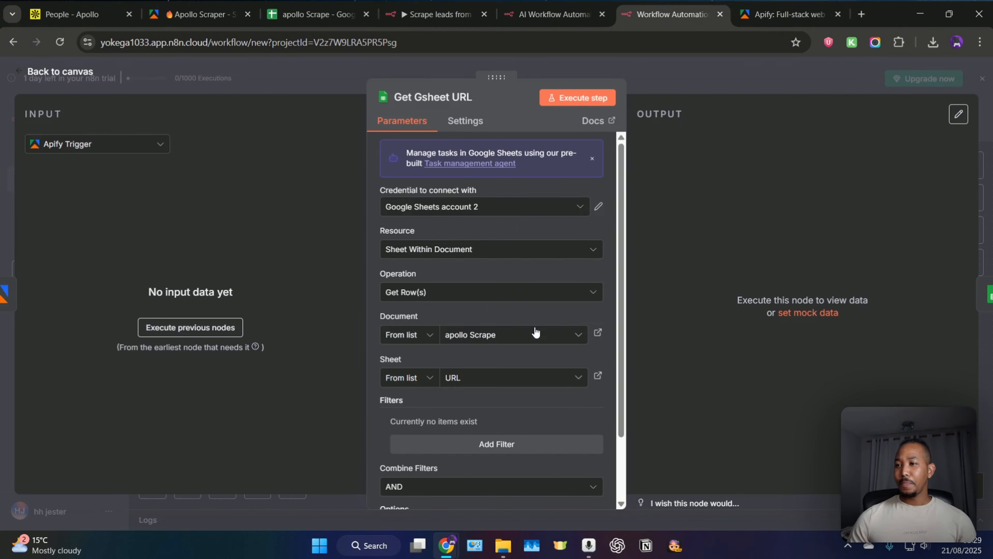
click(708, 75)
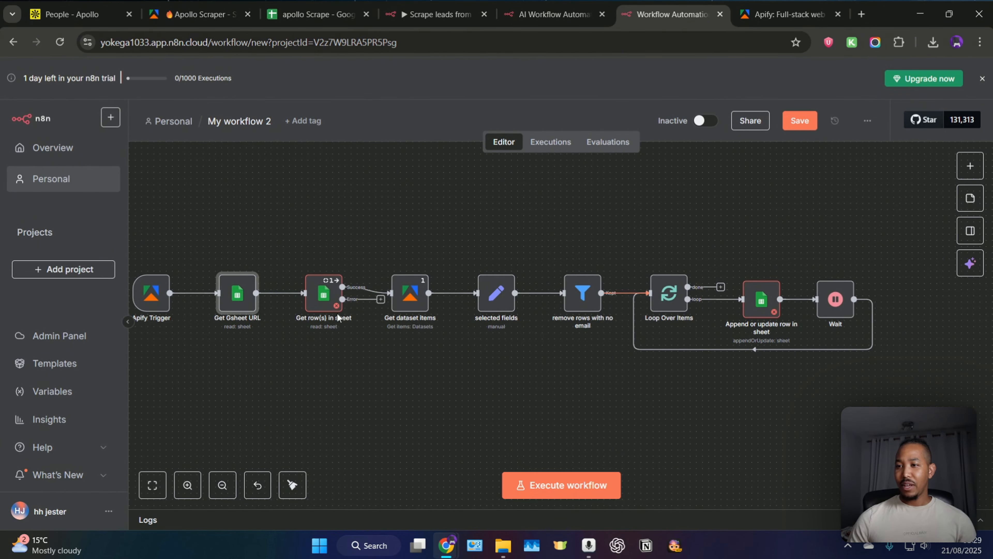
Open the Get row(s) in sheet node to apply the Google Sheets account 2 credential, and return to the canvas
click(324, 293)
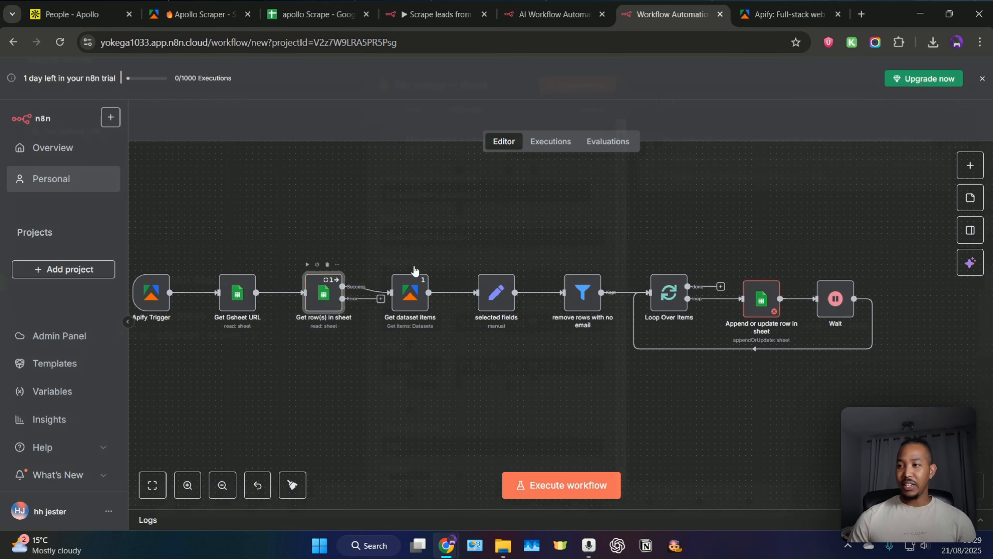
key(Return)
click(466, 210)
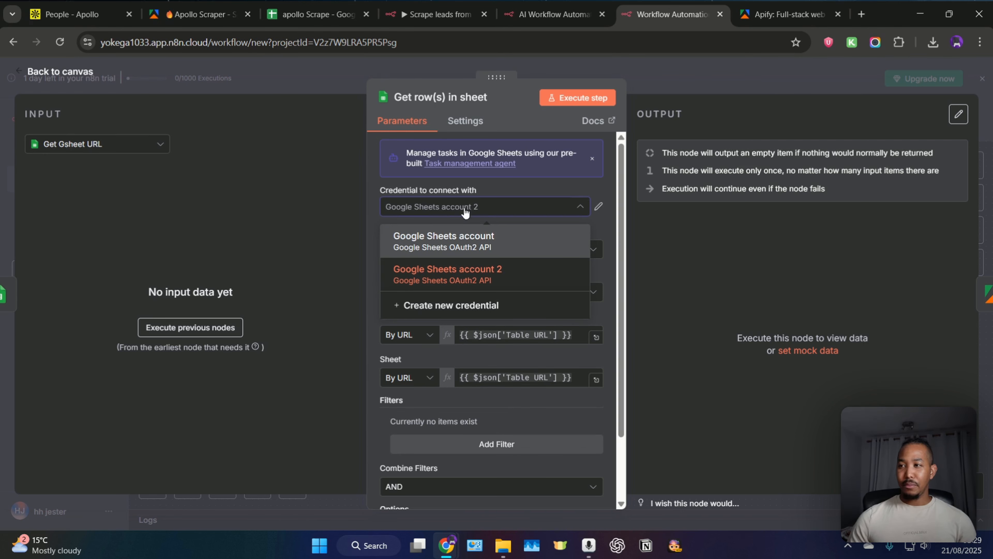
click(699, 78)
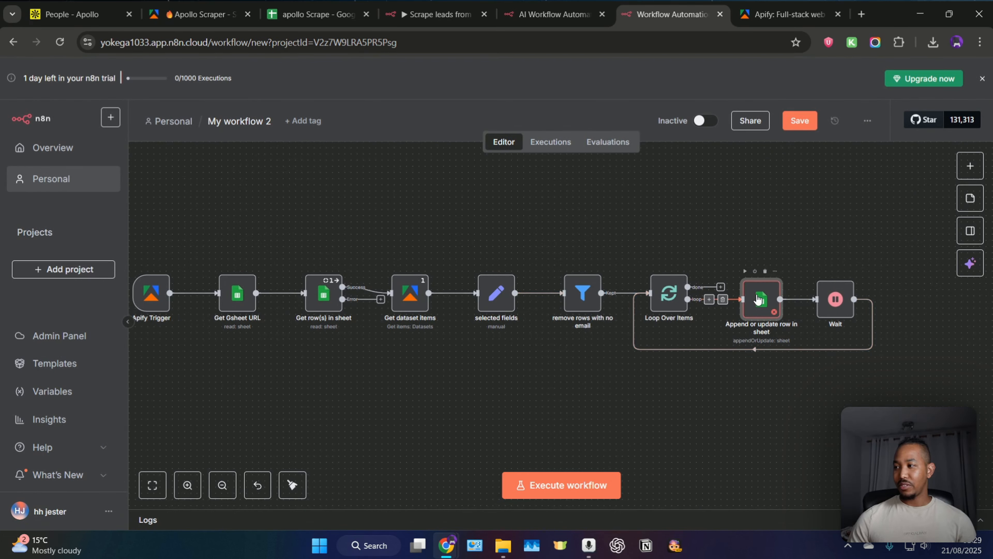
Apply the Google Sheets account 2 credential to the Append or update row in sheet node by opening and closing it
double_click(777, 312)
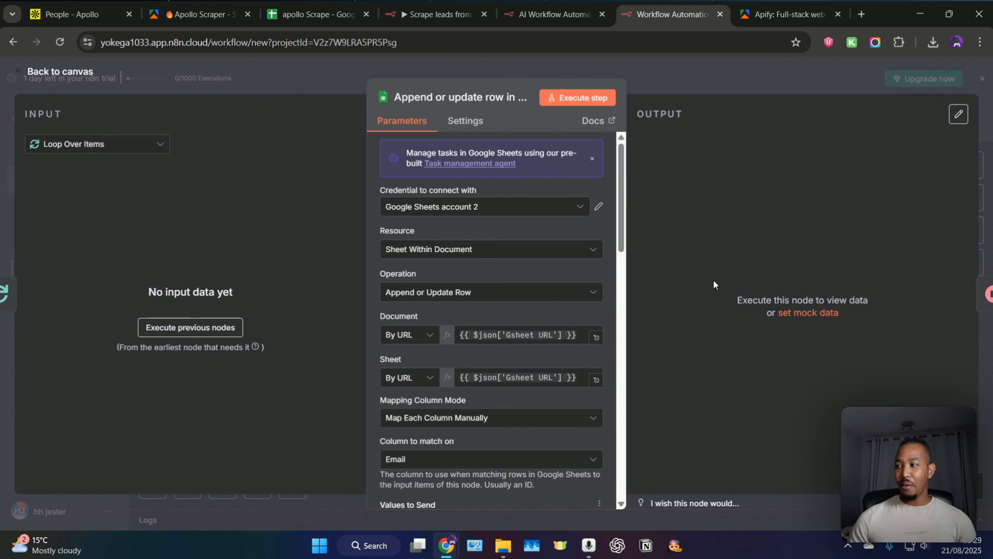
click(481, 206)
click(696, 83)
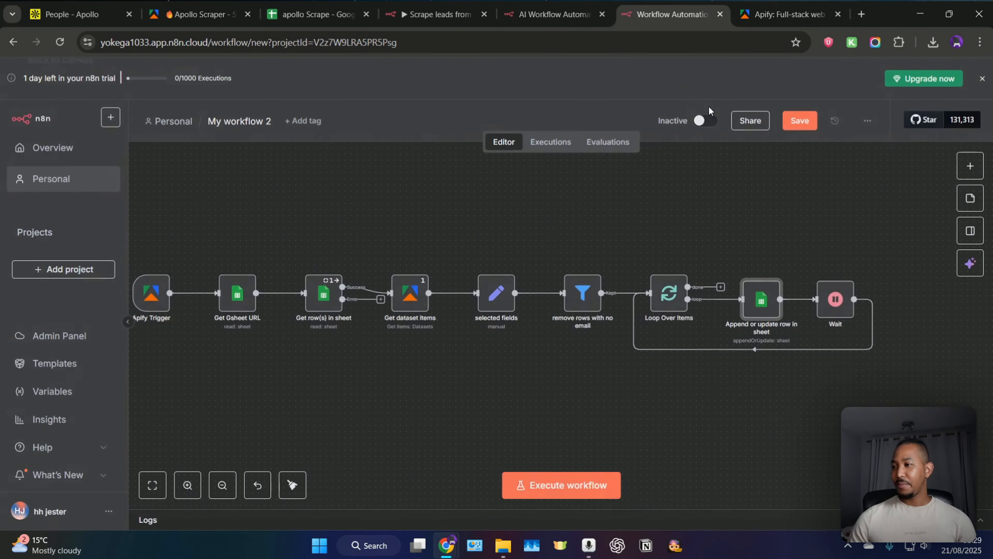